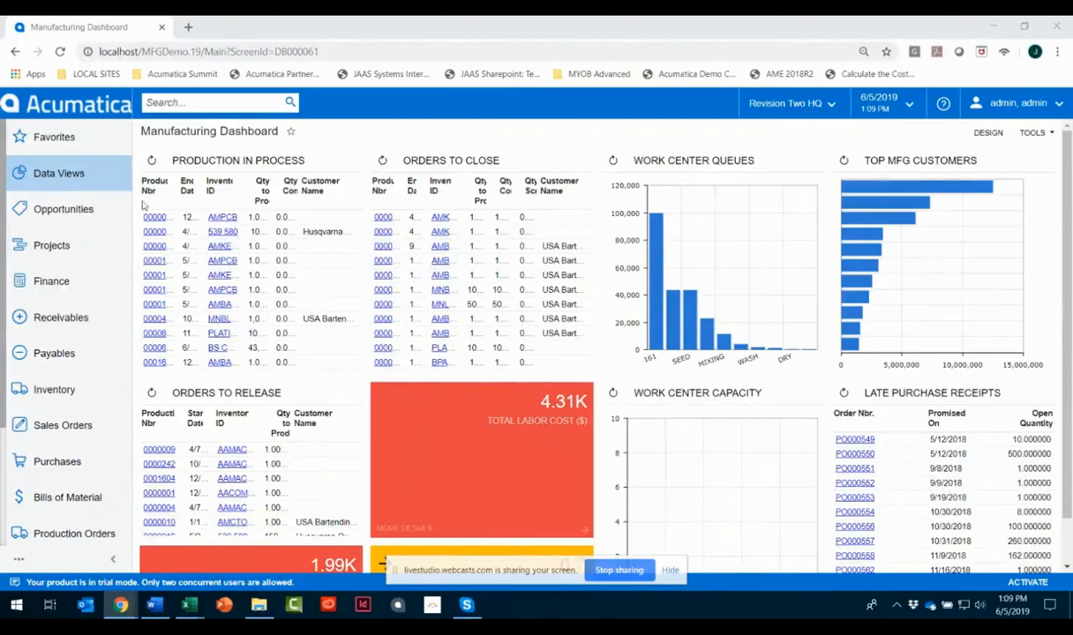
# Open the opportunity "Opport to Sale Test #2" and show its document details
pyautogui.click(64, 212)
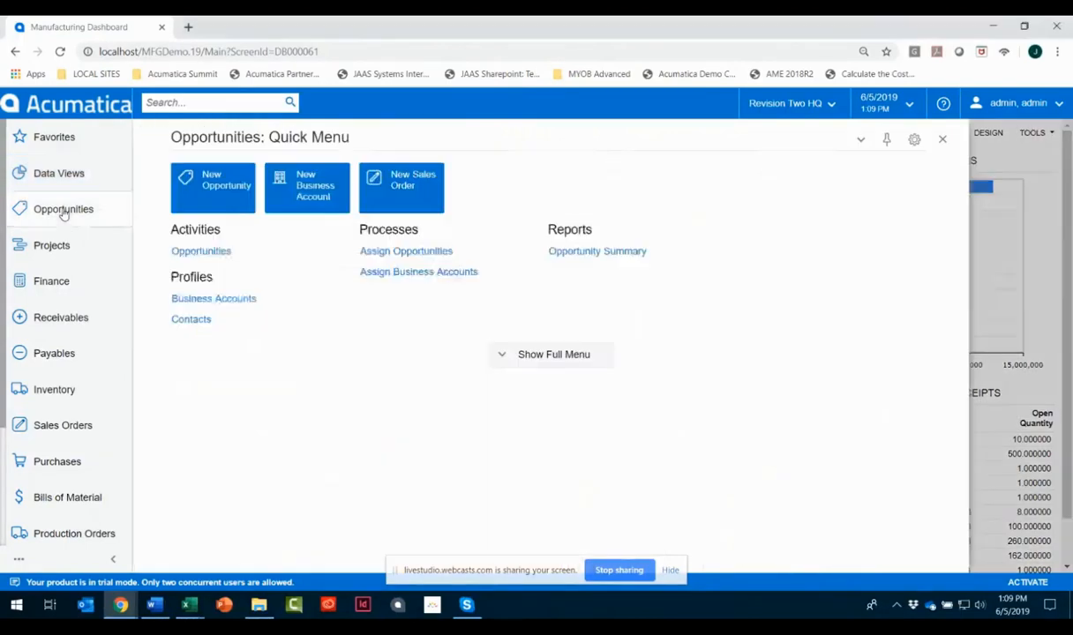
pyautogui.click(200, 255)
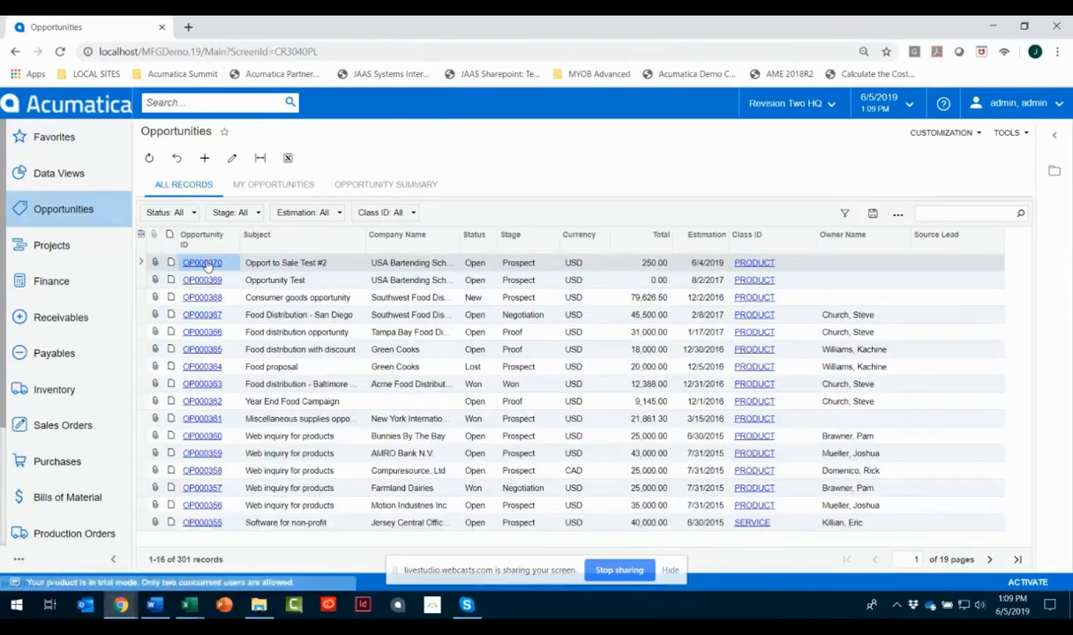
pyautogui.click(204, 263)
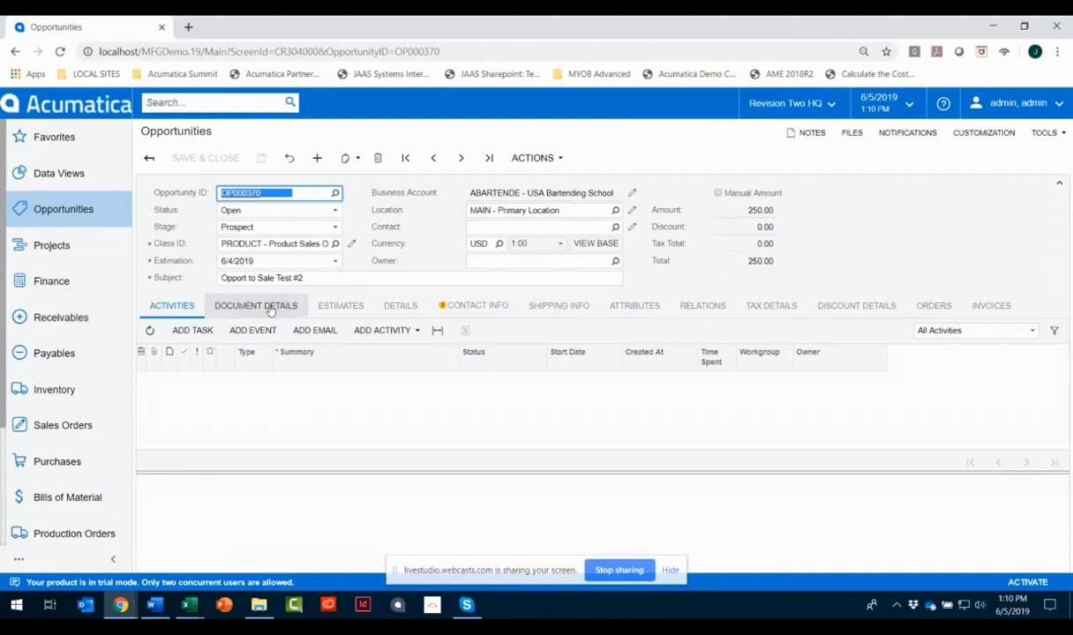
pyautogui.click(256, 307)
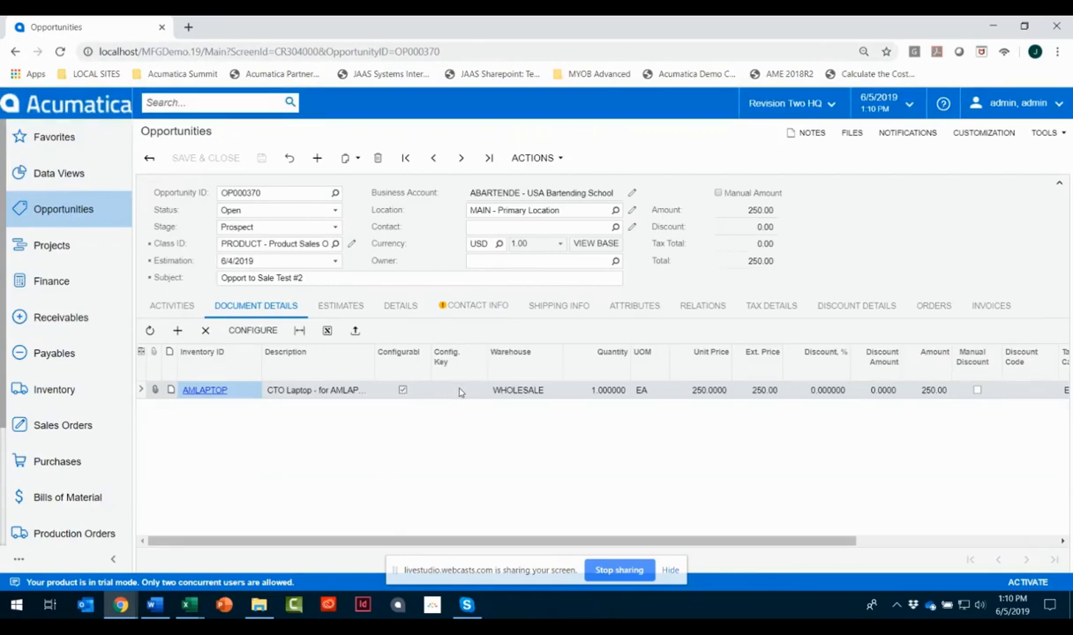
# Open the configuration of the AMLAPTOP line in an enlarged view and choose Black as the COLOR attribute
pyautogui.click(264, 334)
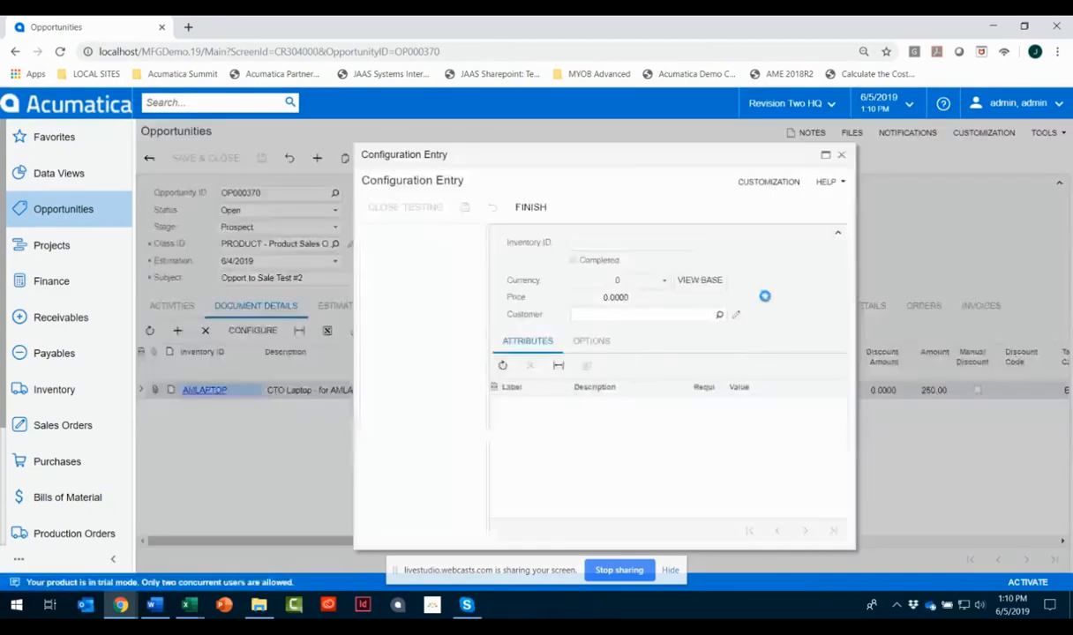
pyautogui.click(825, 156)
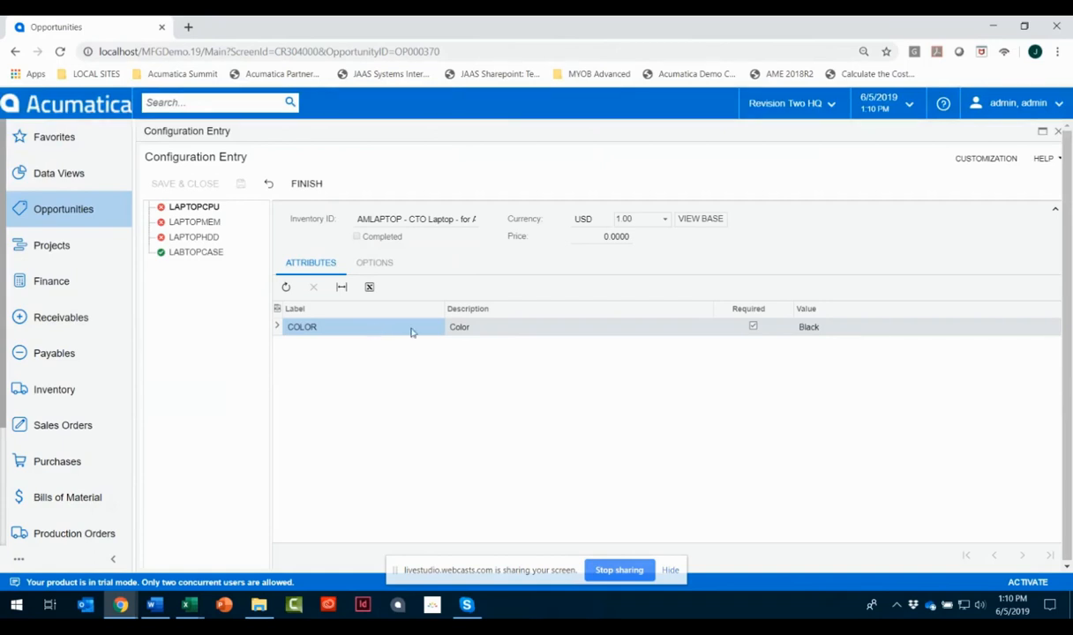
pyautogui.click(835, 331)
pyautogui.click(836, 331)
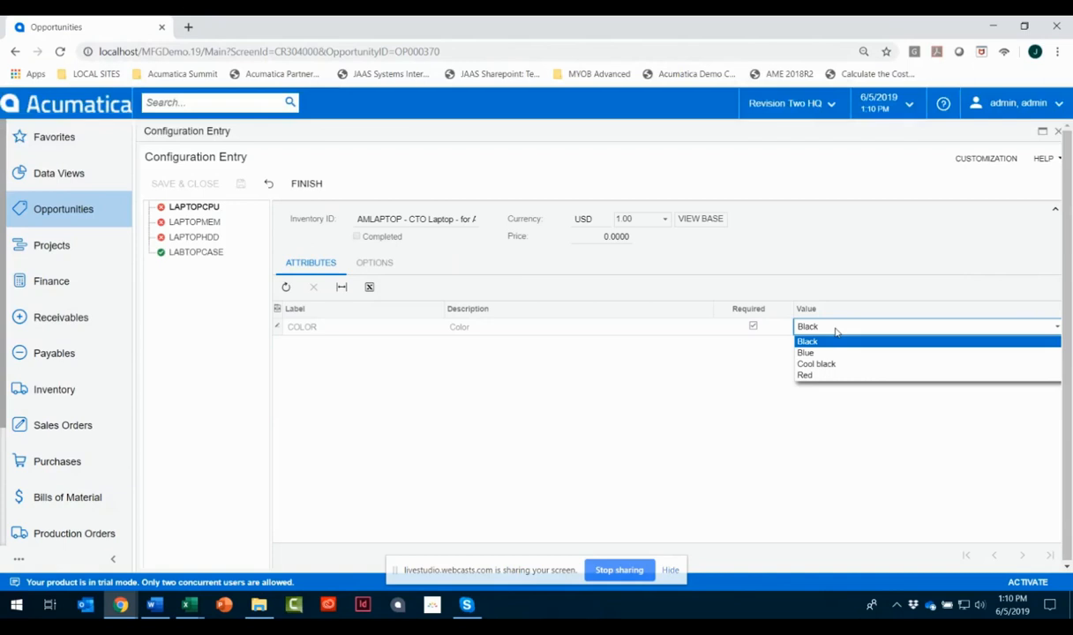
pyautogui.click(836, 341)
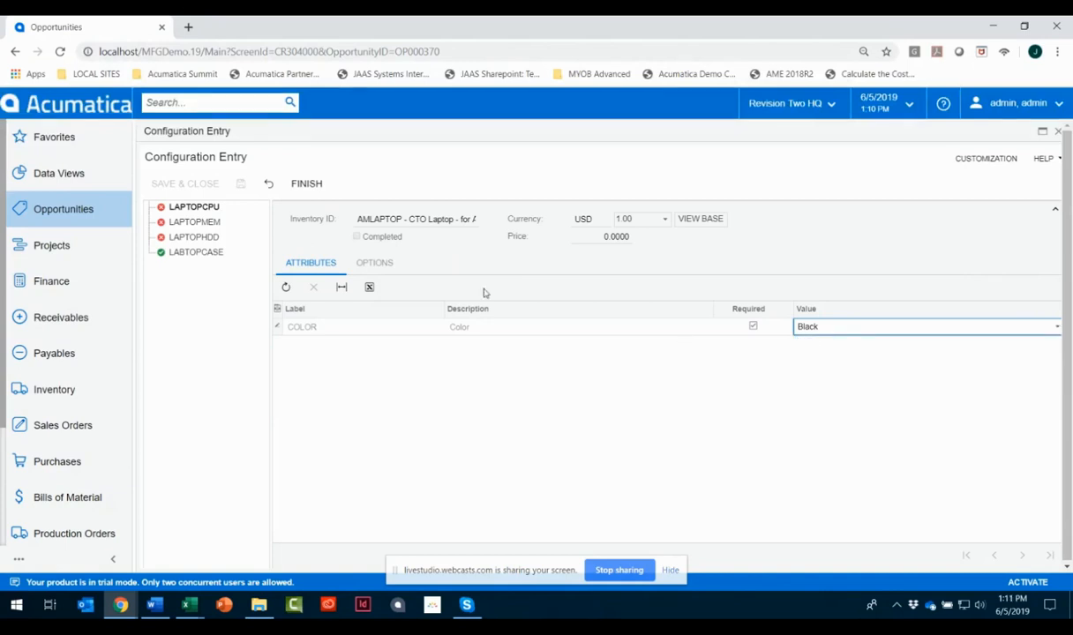
# Include the 5.2 GHz CPU option for LAPTOPCPU and the 8 GB Memory option for LAPTOPMEM
pyautogui.click(377, 263)
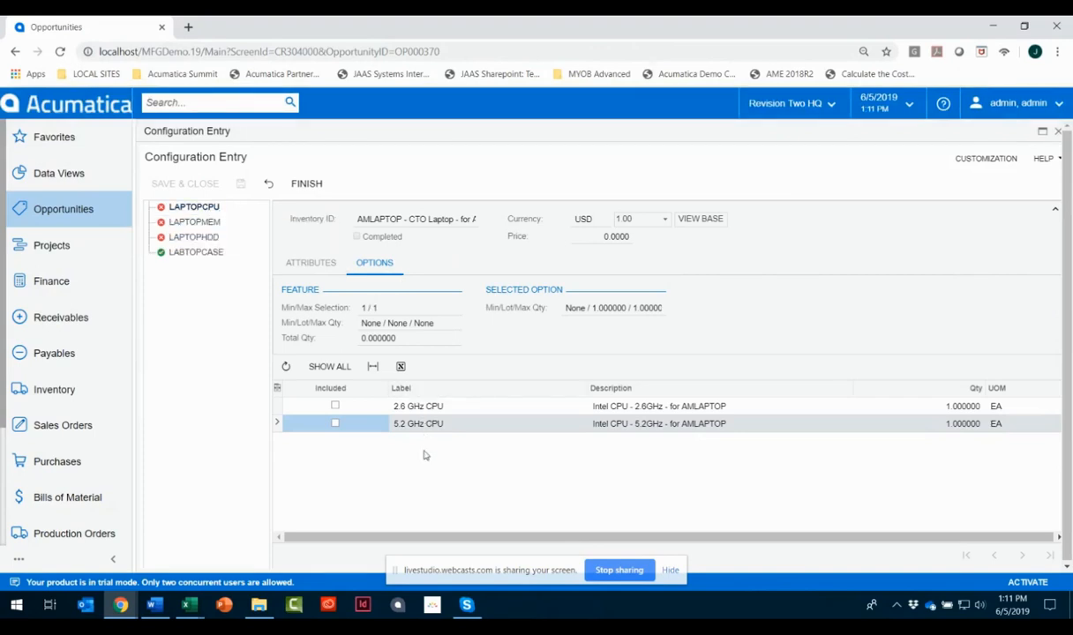
pyautogui.click(335, 425)
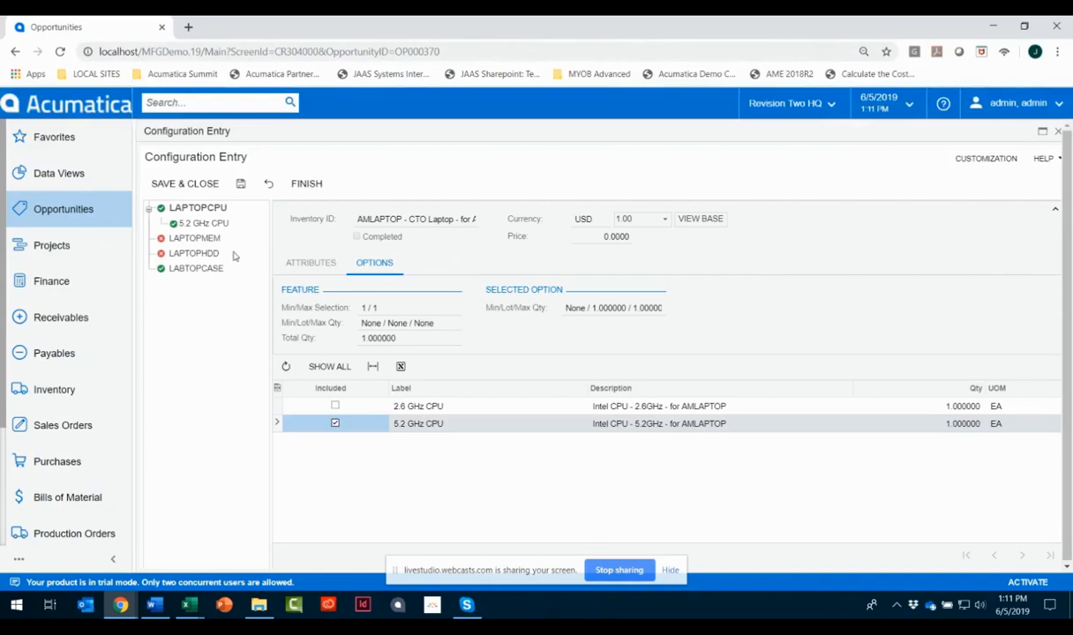
pyautogui.click(189, 223)
pyautogui.click(196, 239)
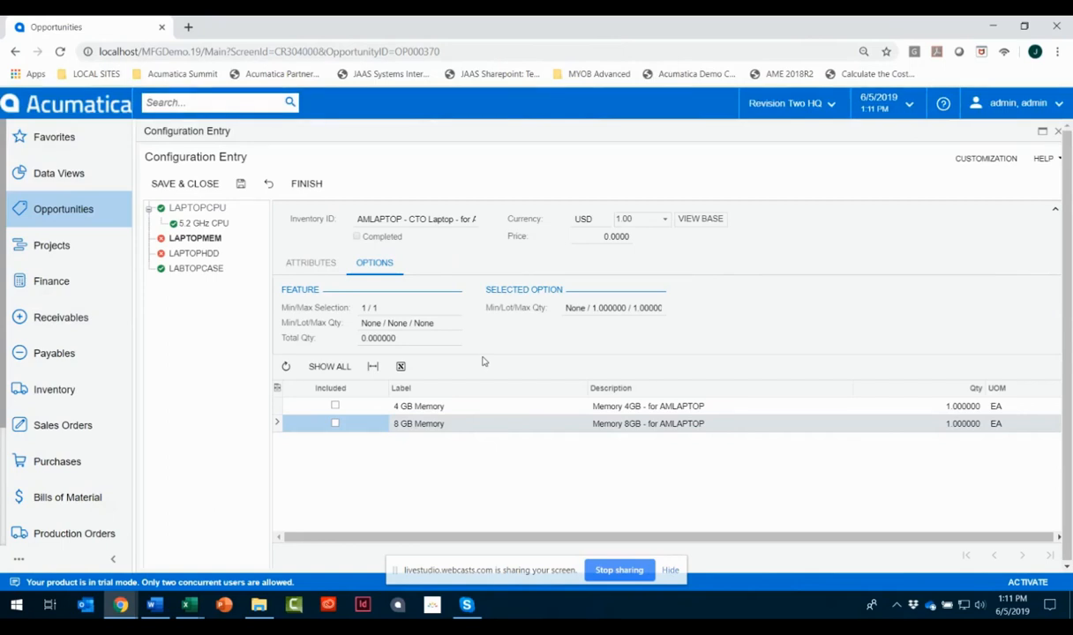
pyautogui.click(336, 425)
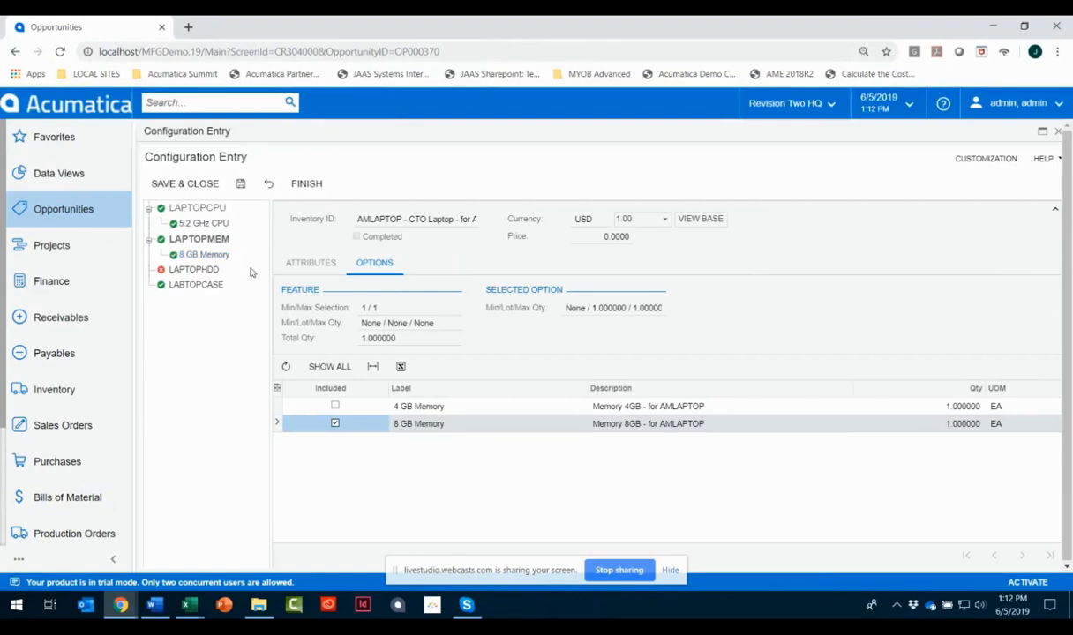
# Include the 2 TB Disk option for LAPTOPHDD, then finish and close the laptop configuration
pyautogui.click(196, 270)
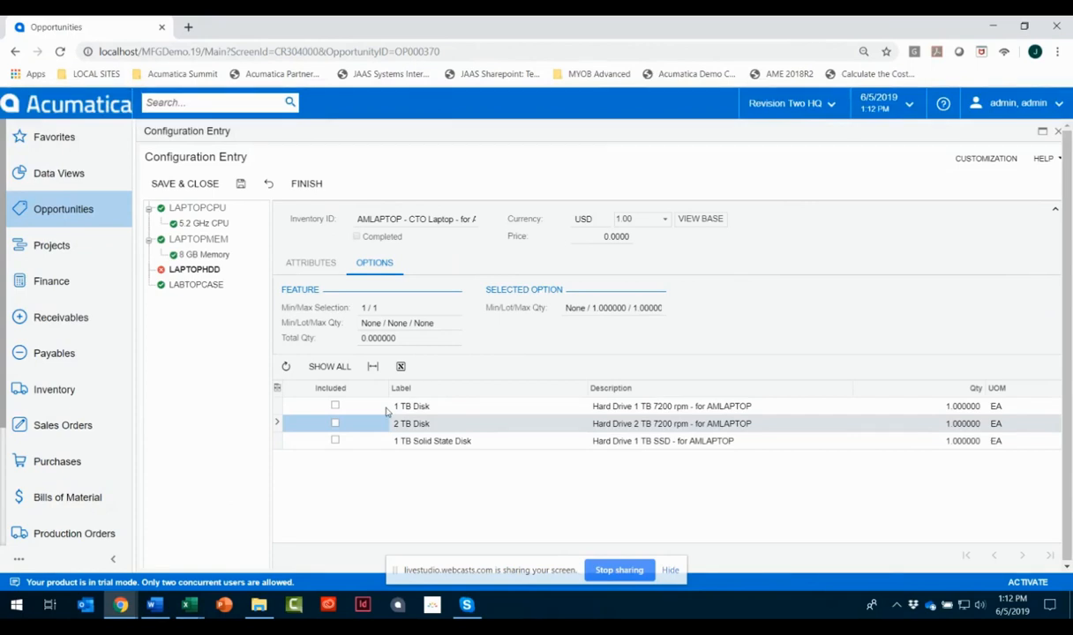
pyautogui.click(335, 424)
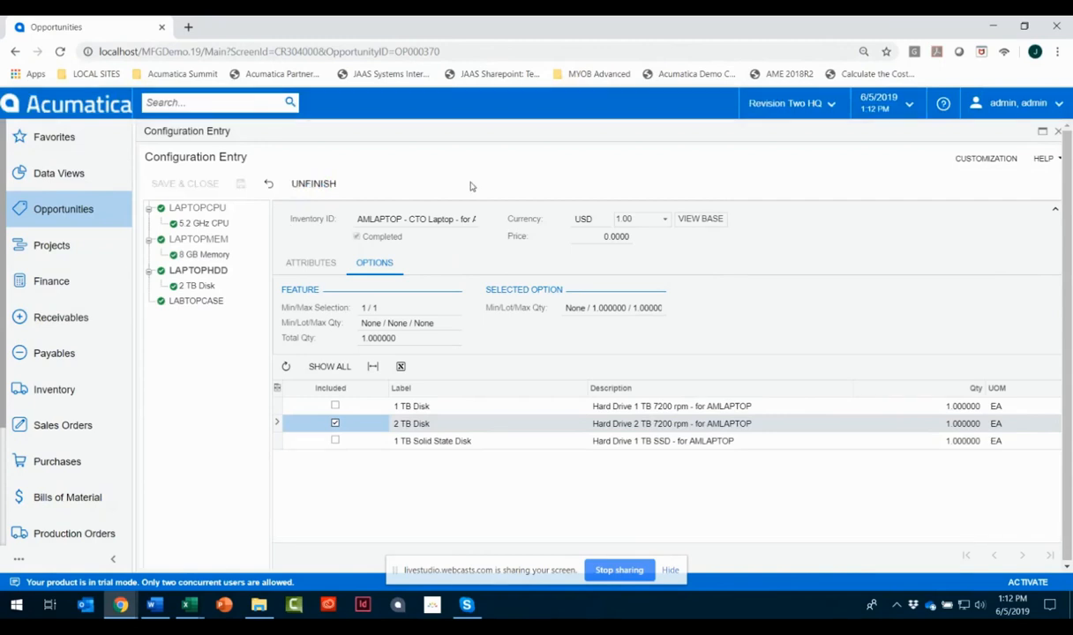
pyautogui.click(1059, 131)
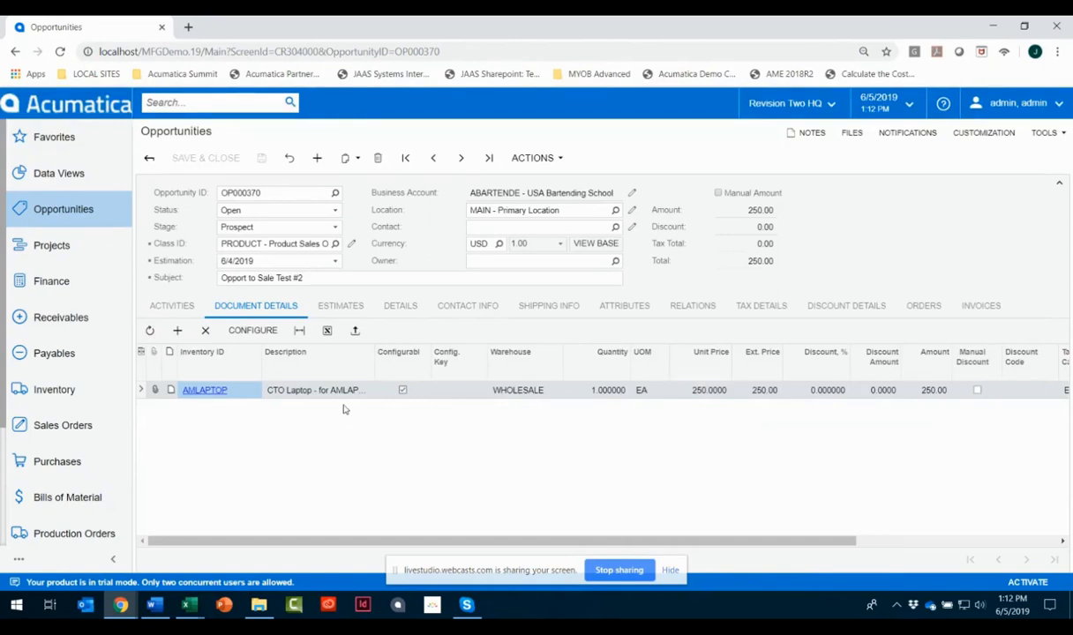
# Review the settings for creating a sales order from the opportunity, including Copy Configurations, and cancel without creating it
pyautogui.click(560, 159)
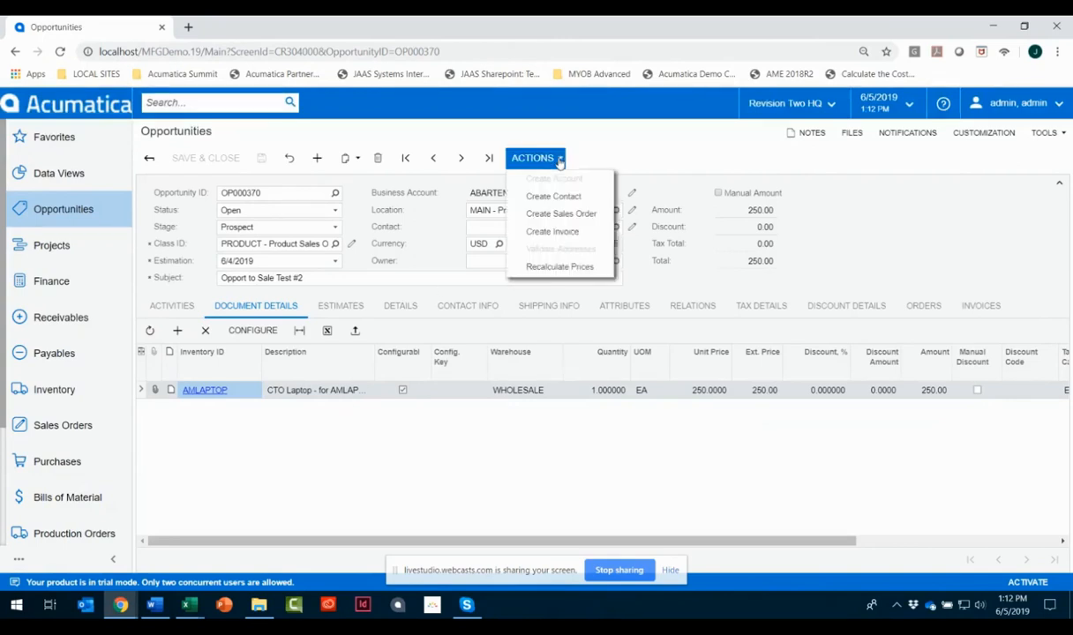
pyautogui.click(559, 215)
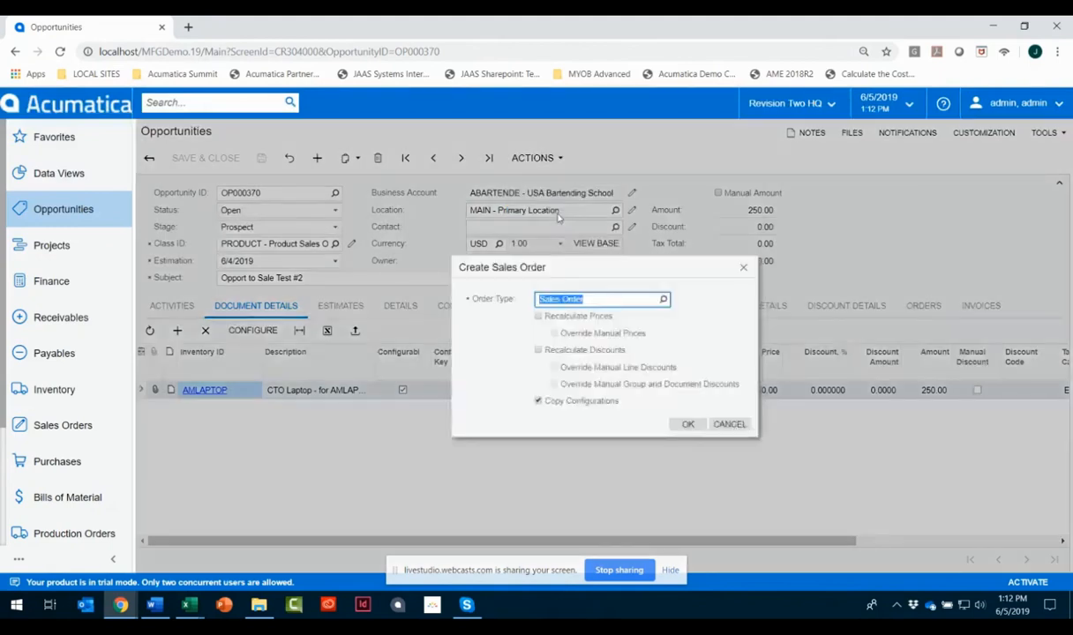
pyautogui.moveTo(579, 274); pyautogui.dragTo(528, 229)
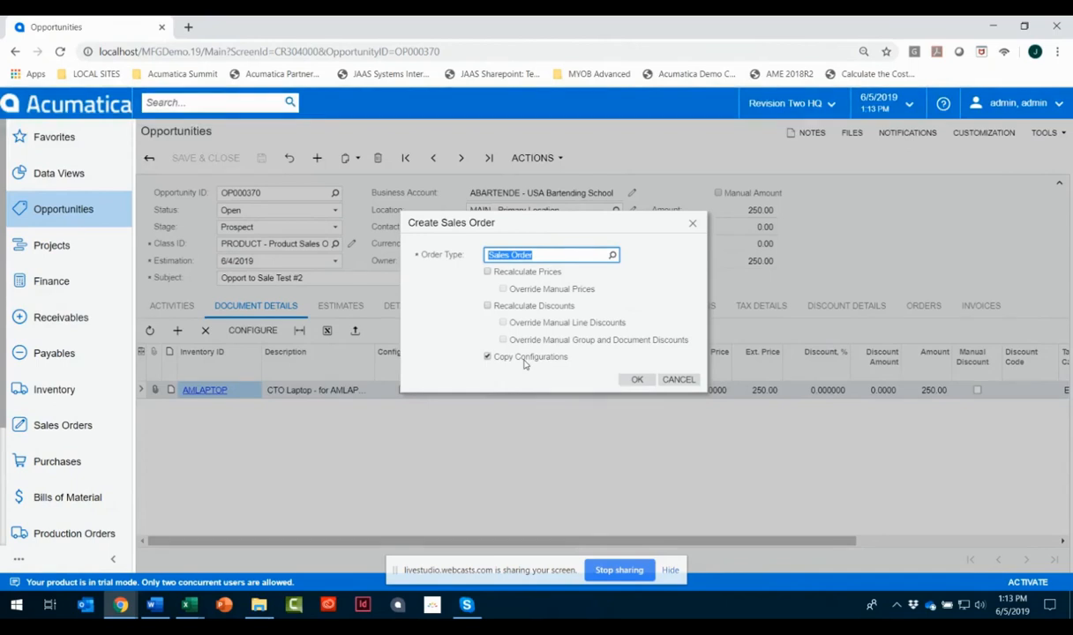
pyautogui.click(677, 379)
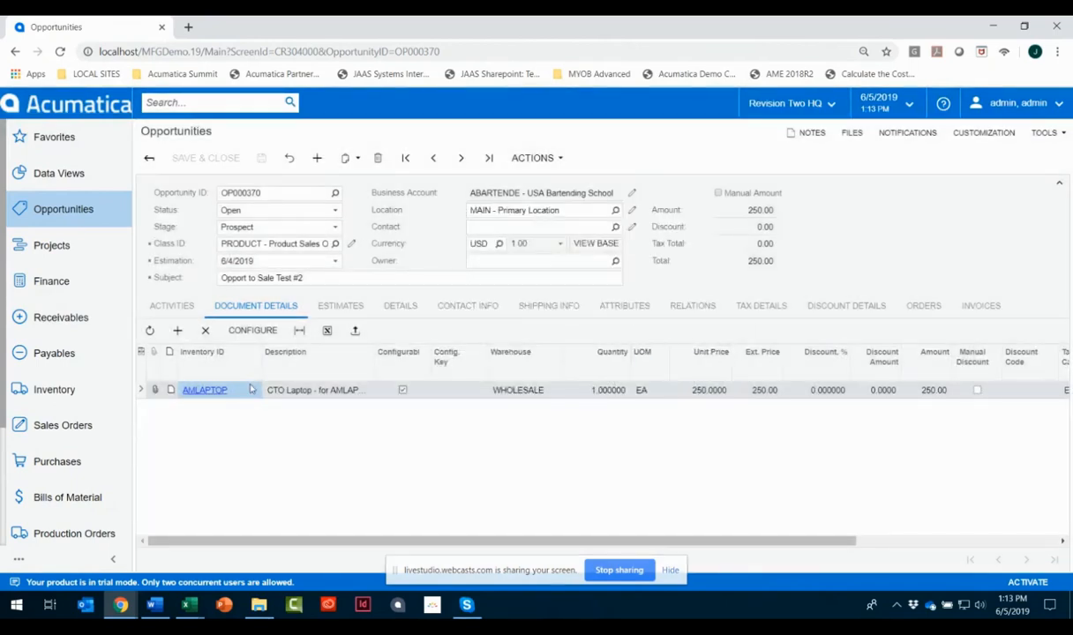
# Open the first sales order in the list of all sales orders
pyautogui.click(63, 428)
pyautogui.click(208, 251)
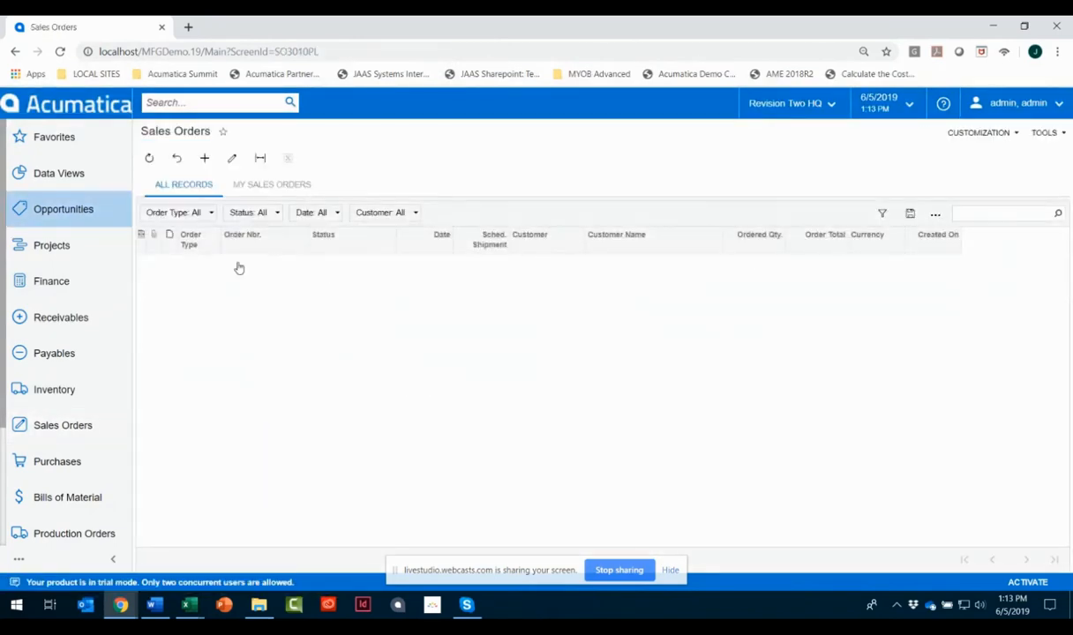
pyautogui.click(246, 262)
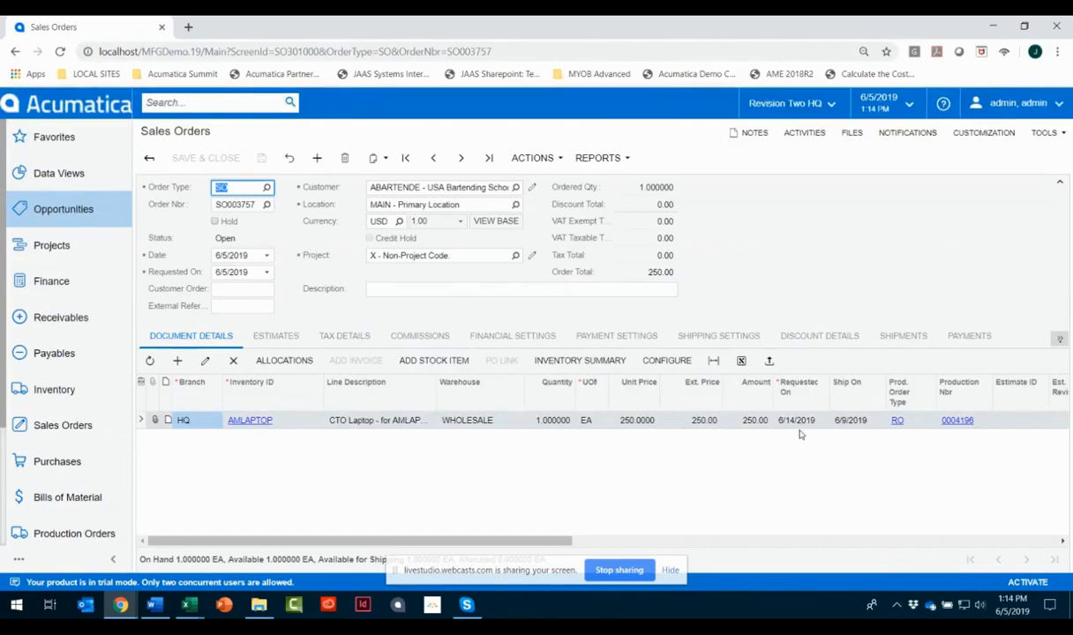
# Review the AMLAPTOP line's configuration on the sales order, checking its color attribute and its CPU, memory and hard drive options
pyautogui.click(669, 362)
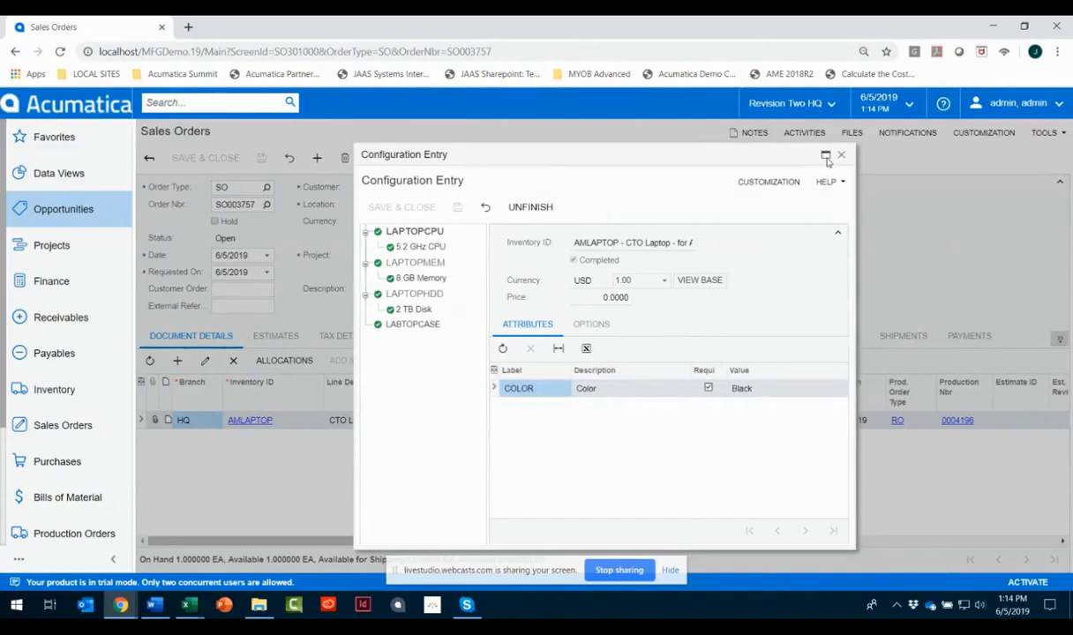
pyautogui.click(825, 155)
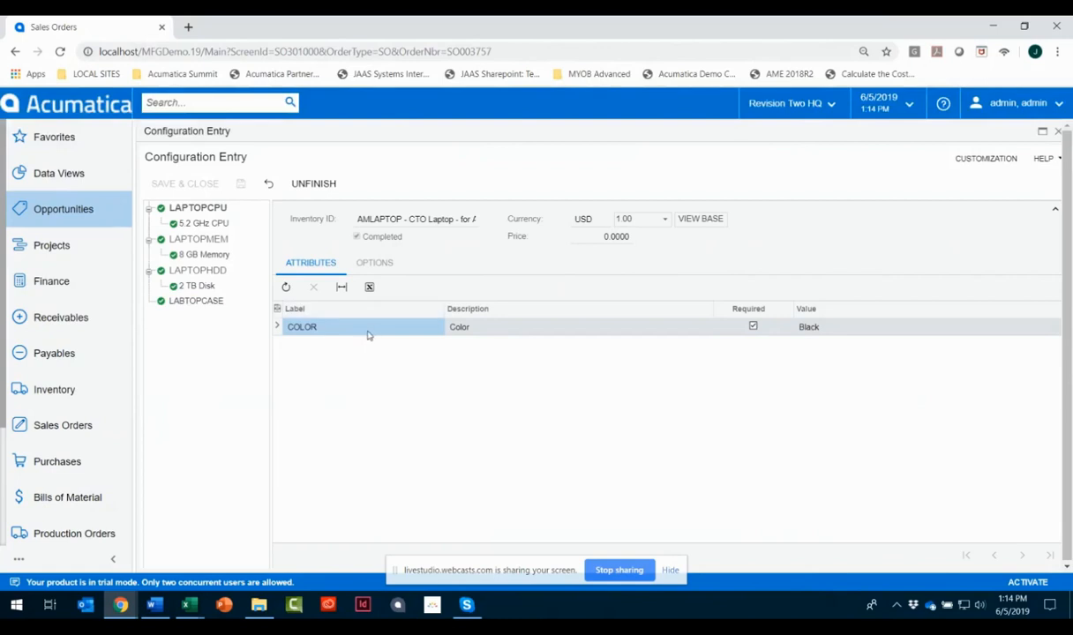
pyautogui.click(375, 265)
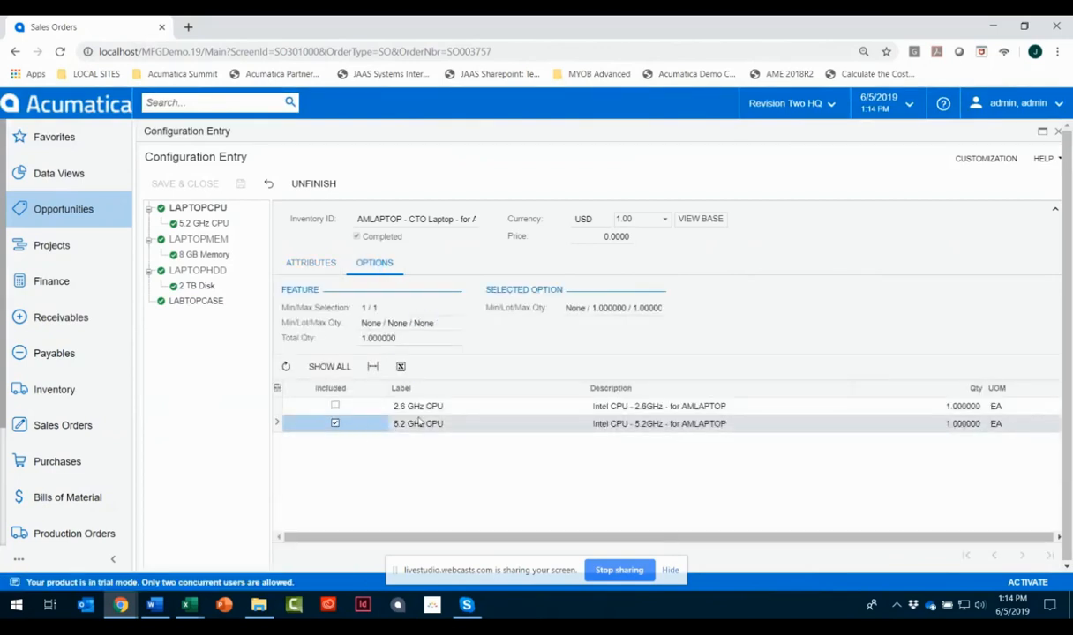
pyautogui.click(201, 240)
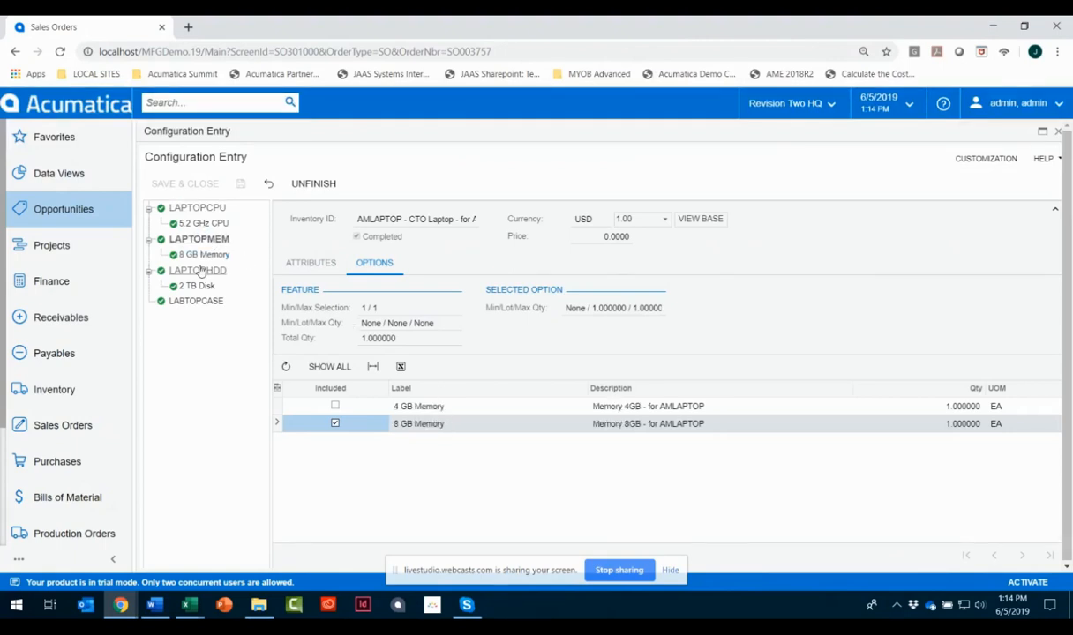
pyautogui.click(197, 271)
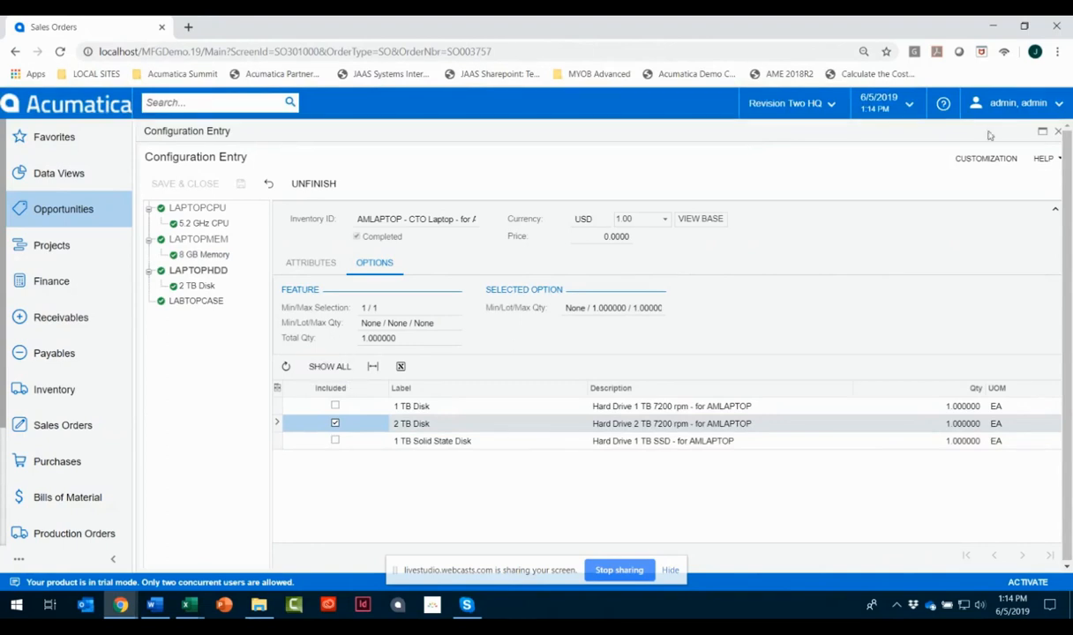
pyautogui.click(1058, 132)
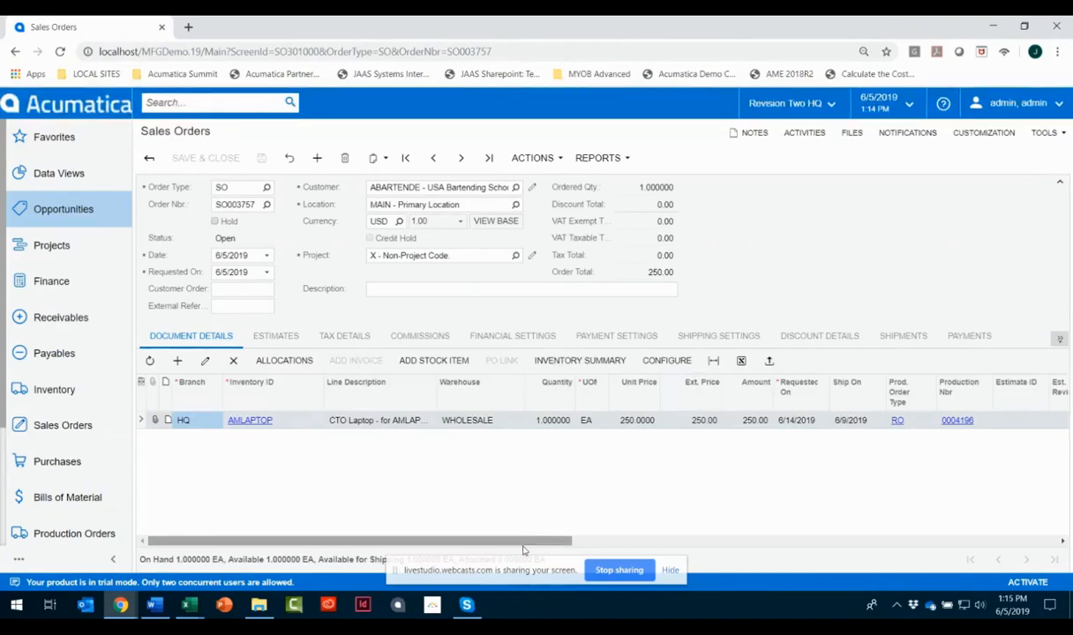
# Check the Mark for Production setting on the sales order line and view the order's production orders without creating any
pyautogui.moveTo(527, 542); pyautogui.dragTo(1038, 459)
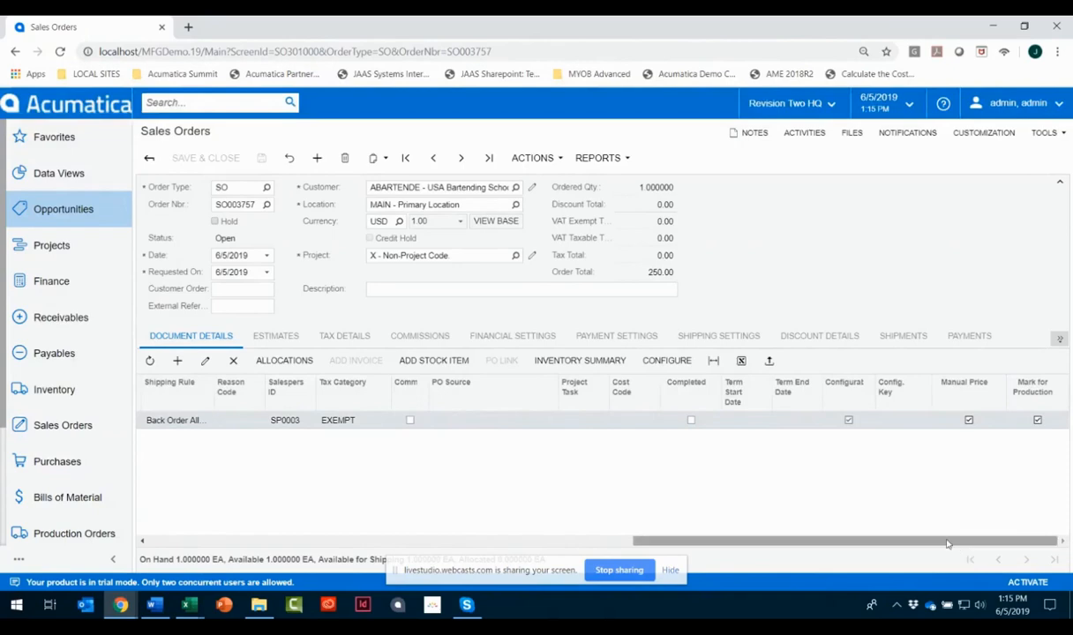
pyautogui.moveTo(946, 543); pyautogui.dragTo(482, 540)
pyautogui.click(533, 160)
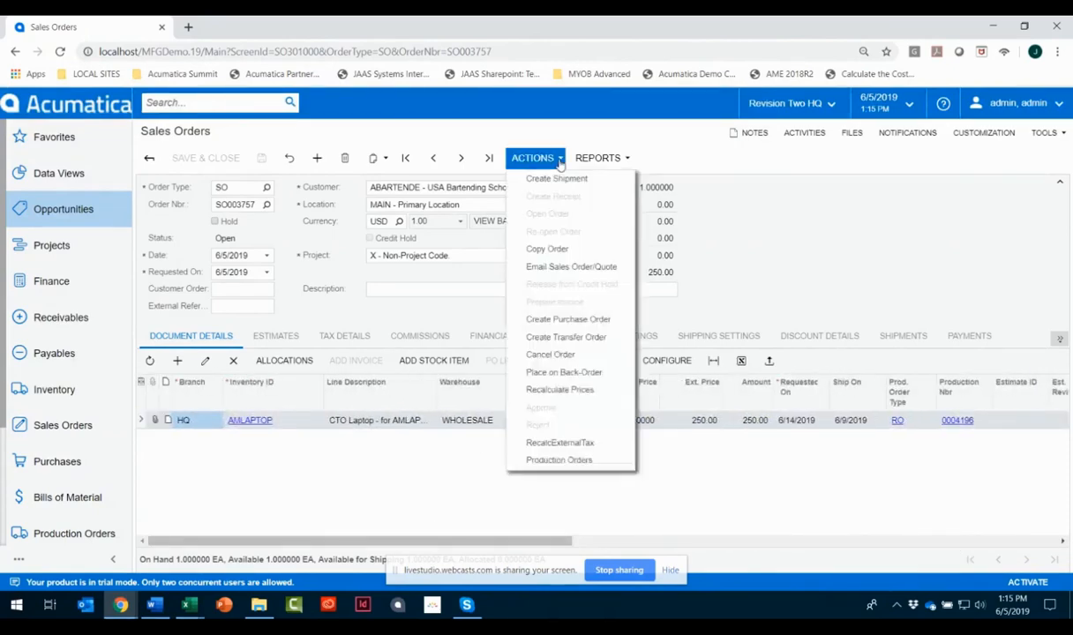
pyautogui.click(546, 462)
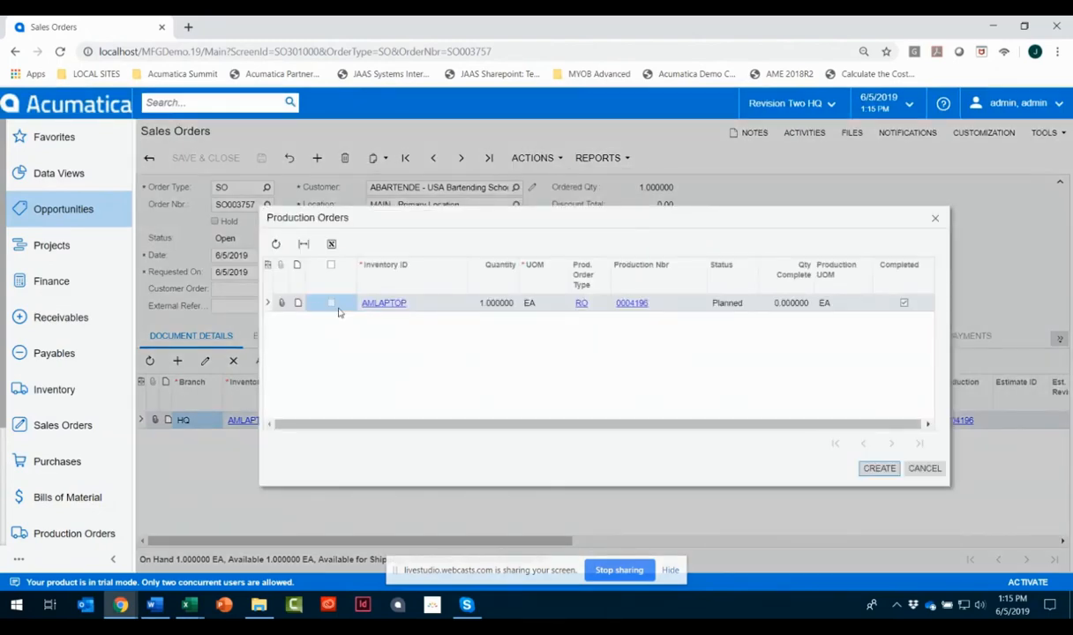
pyautogui.click(925, 471)
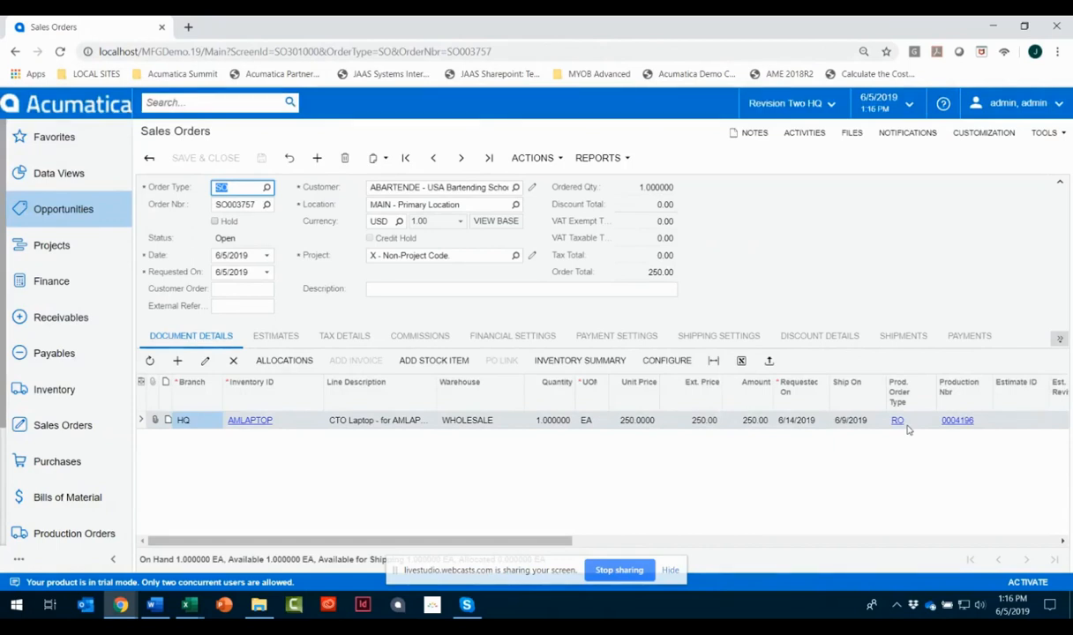
# Open the production order linked to the AMLAPTOP sales order line and review its available inquiries and actions without running any
pyautogui.click(956, 421)
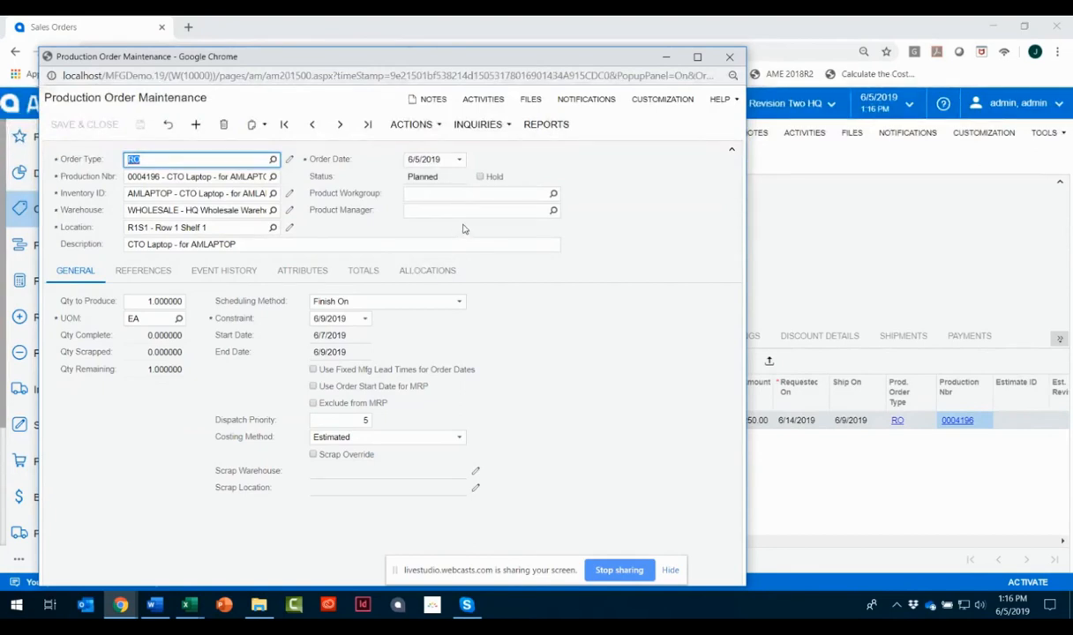
pyautogui.click(506, 126)
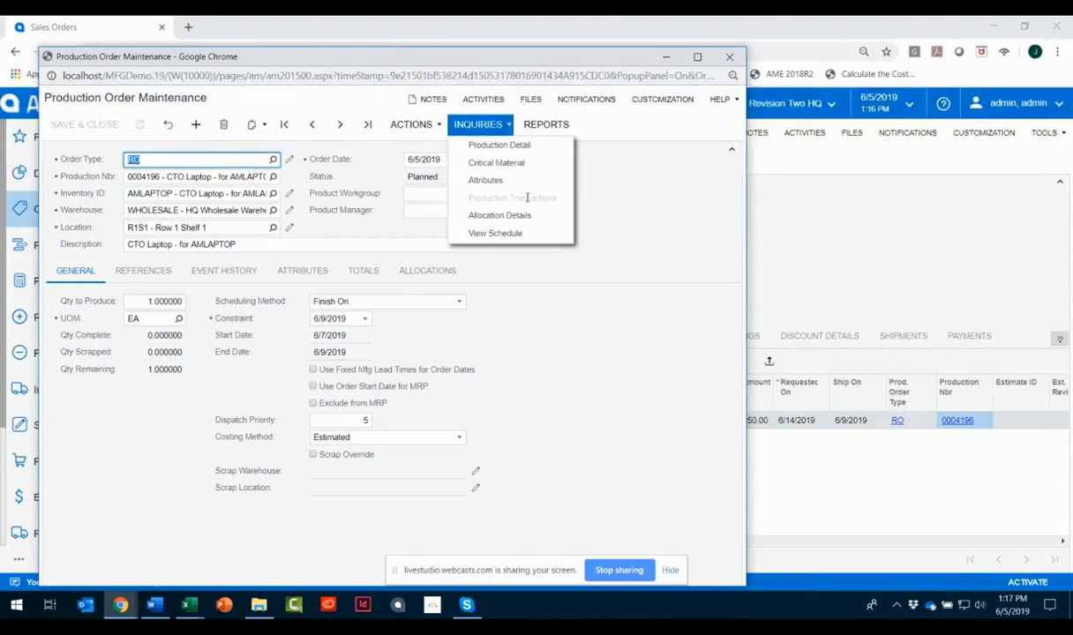
pyautogui.click(508, 128)
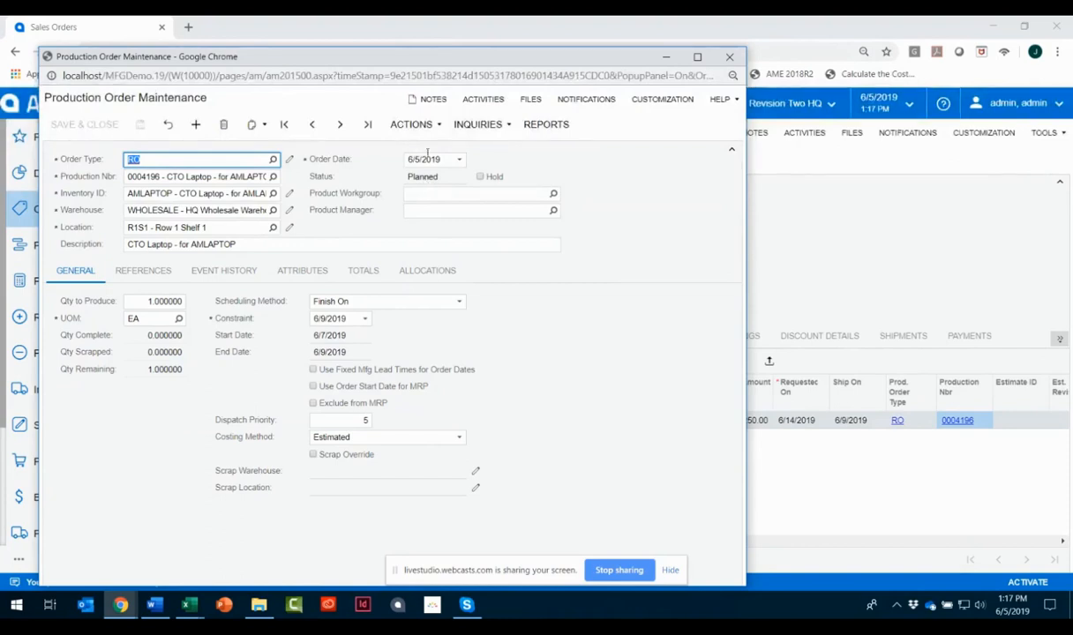
pyautogui.click(438, 129)
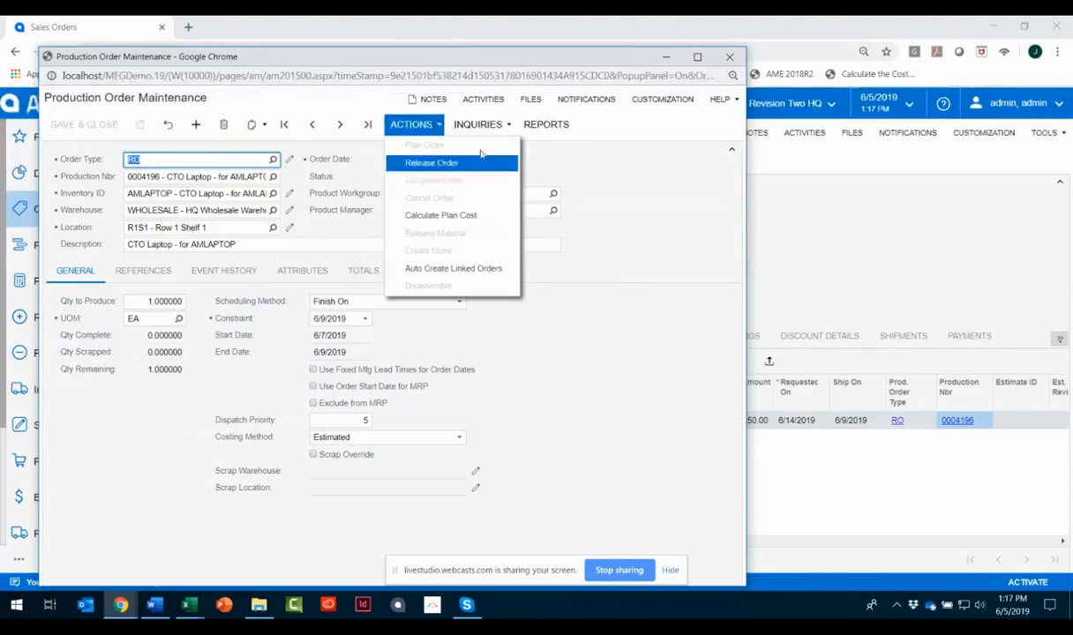
pyautogui.click(439, 129)
pyautogui.click(438, 128)
pyautogui.click(439, 130)
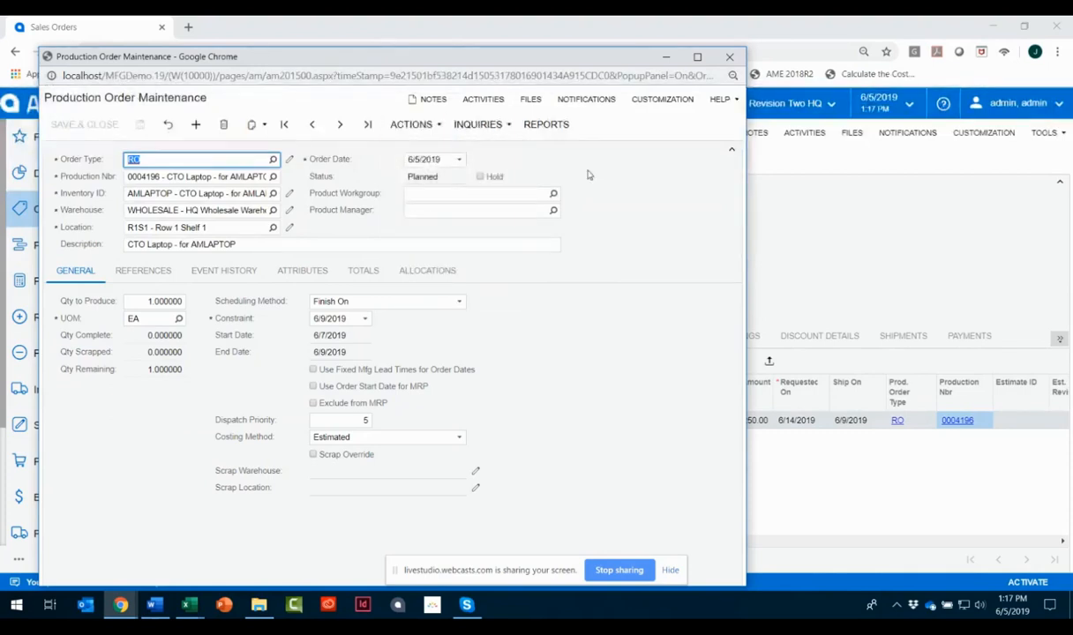
# Review the production order's references, source options and configuration with its color attribute, and return to the sales order
pyautogui.click(146, 274)
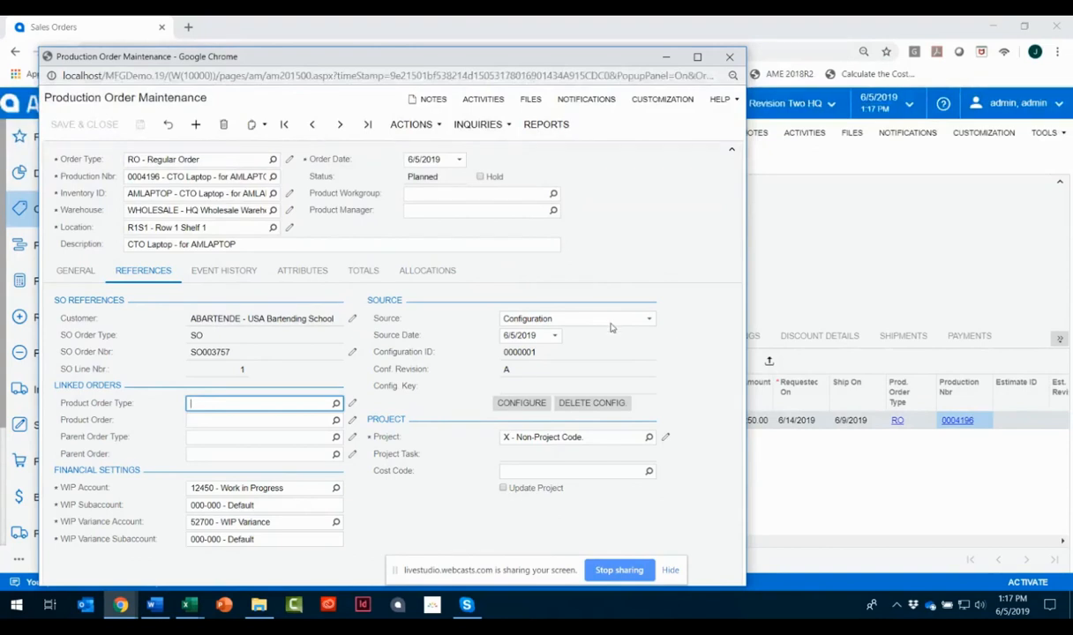
pyautogui.click(649, 320)
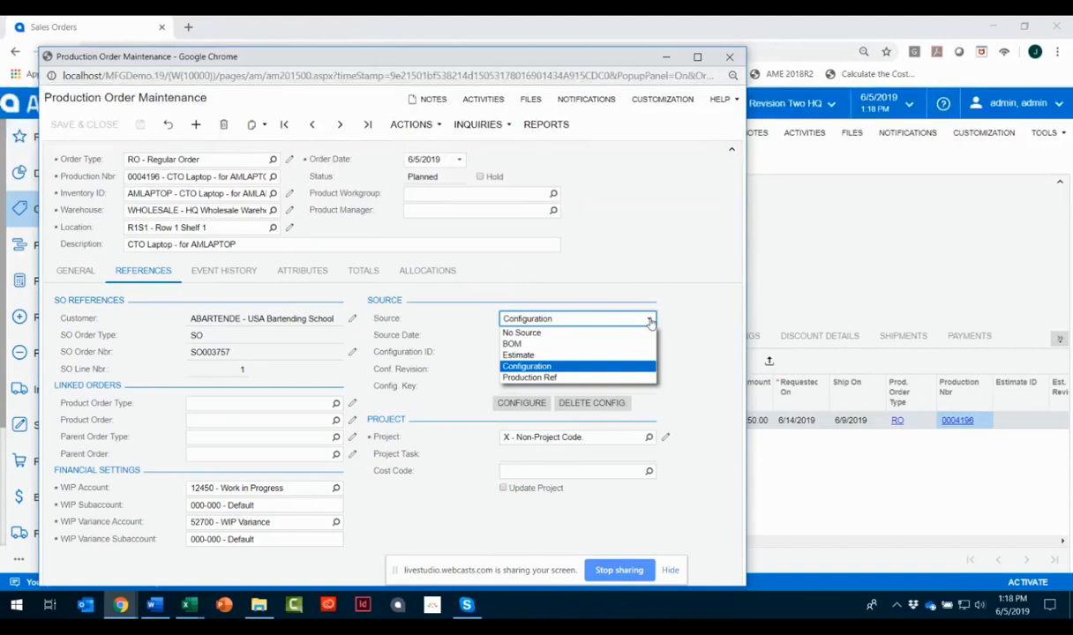
pyautogui.click(651, 323)
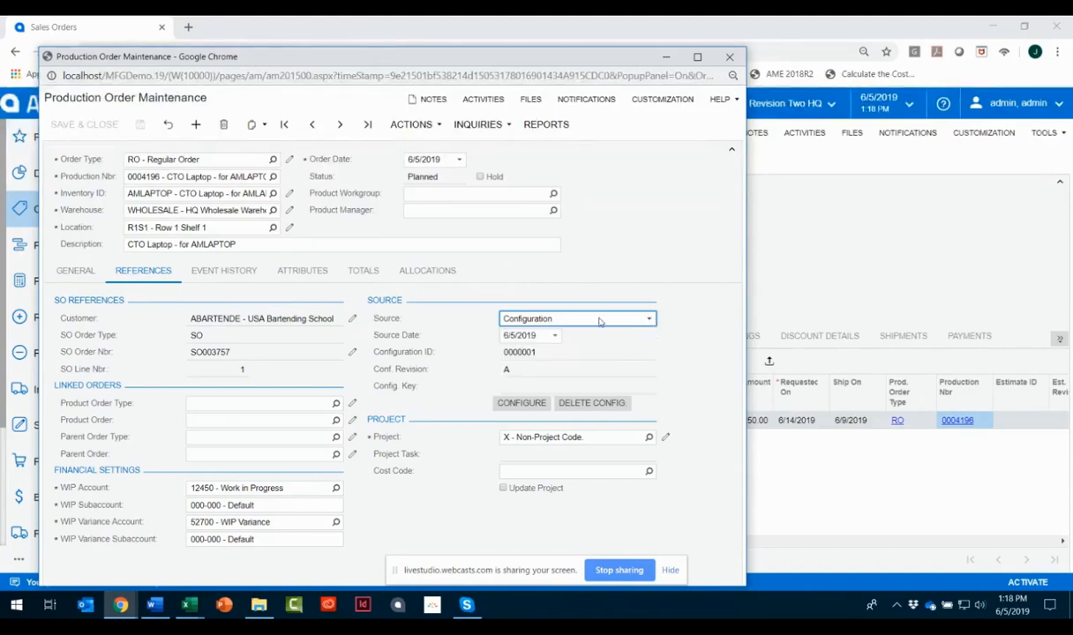
pyautogui.click(523, 404)
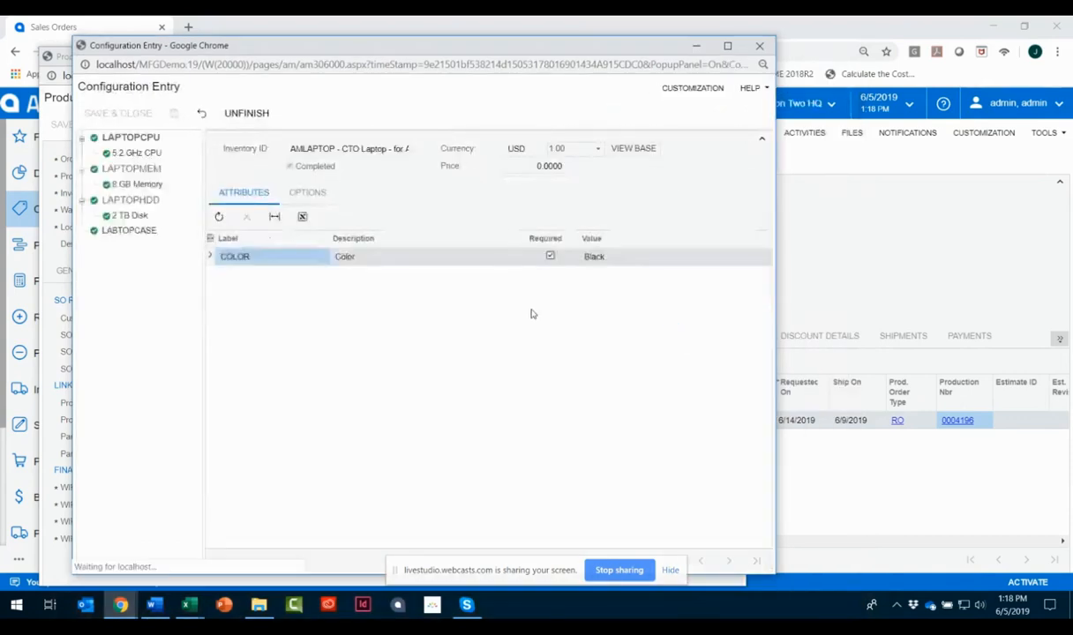
pyautogui.click(642, 265)
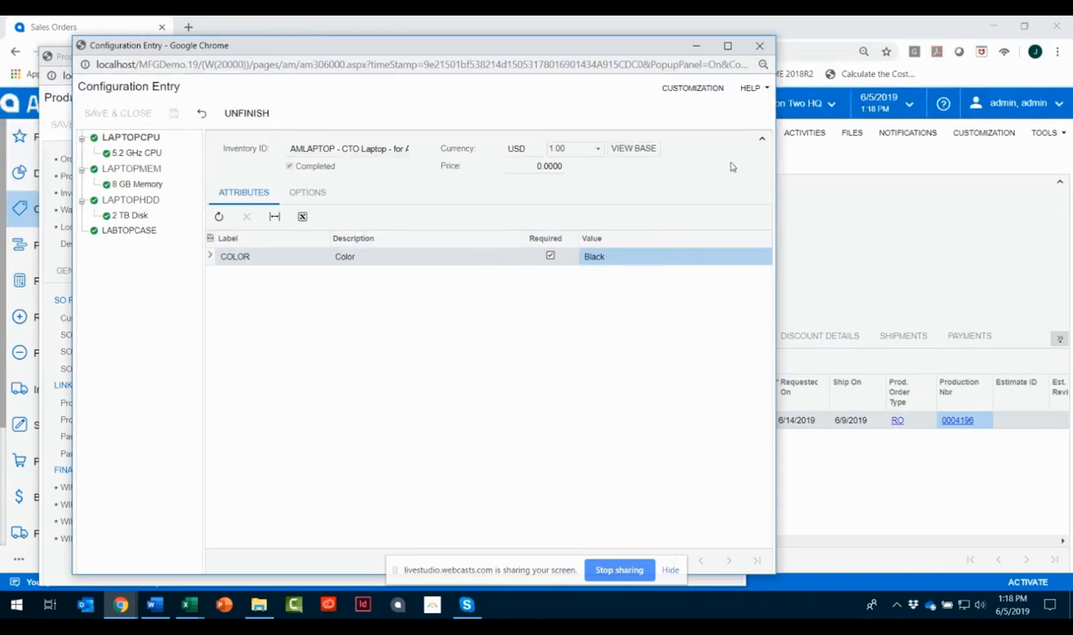
pyautogui.click(762, 46)
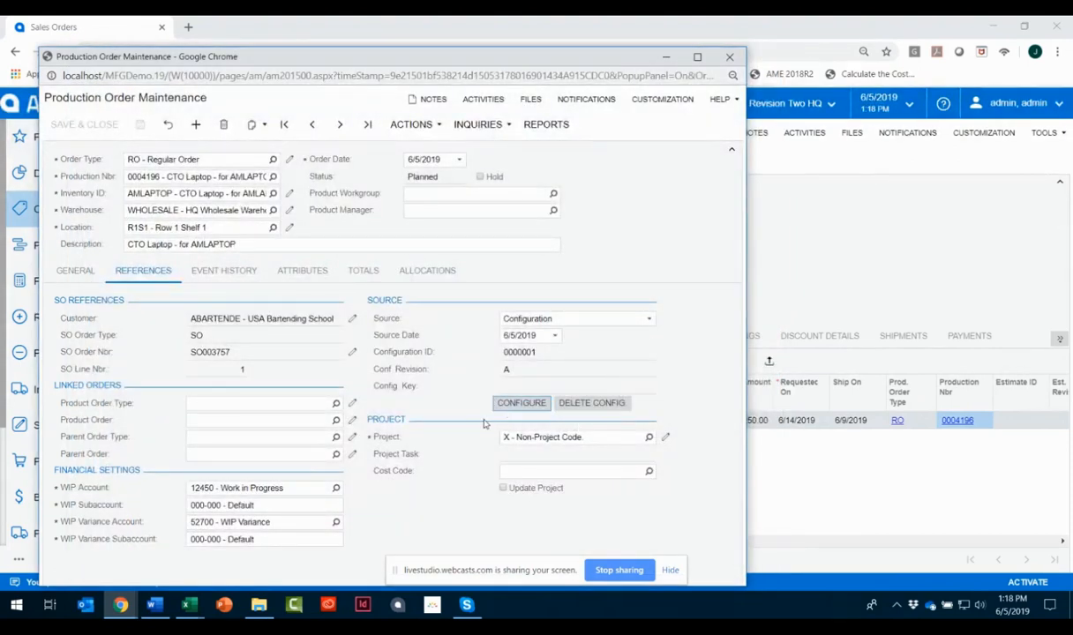
pyautogui.click(730, 56)
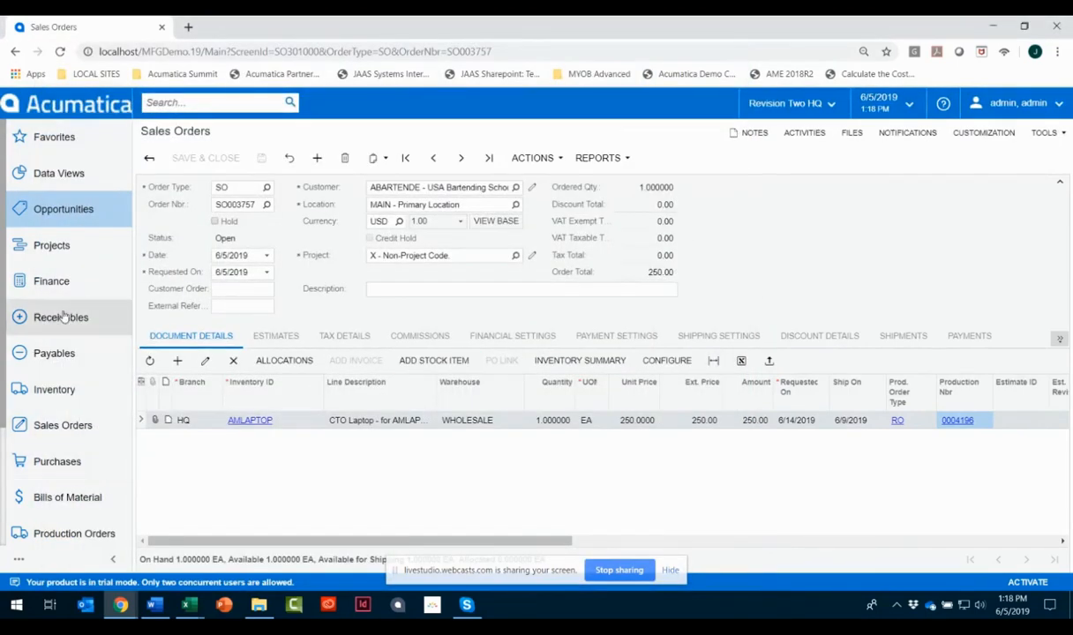
# Open the first production order in the Production Order Maintenance list and view its references
pyautogui.click(64, 534)
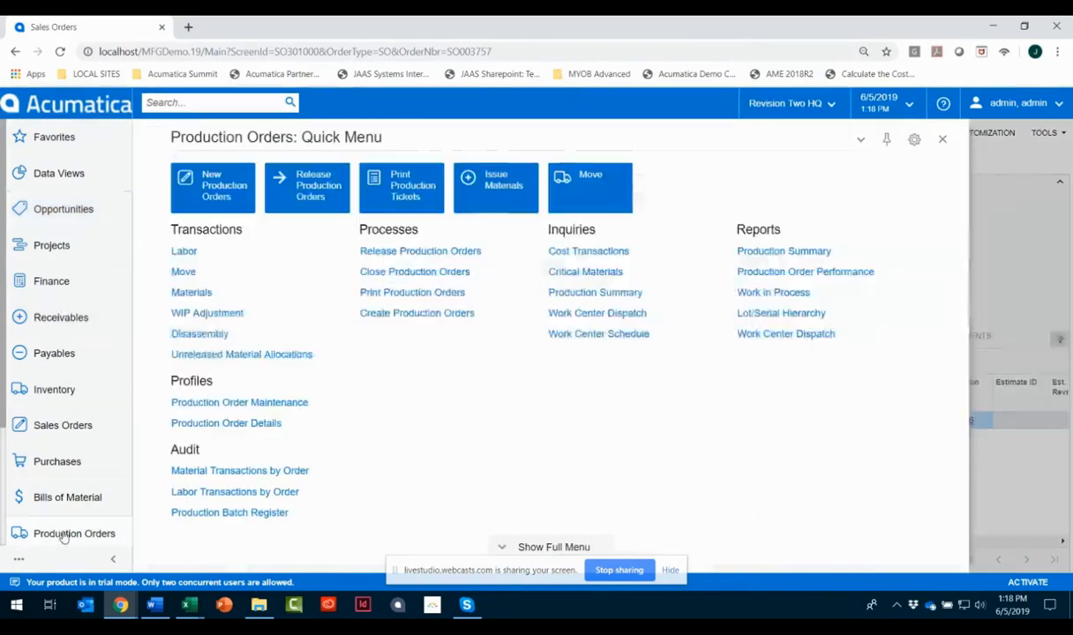
pyautogui.click(247, 406)
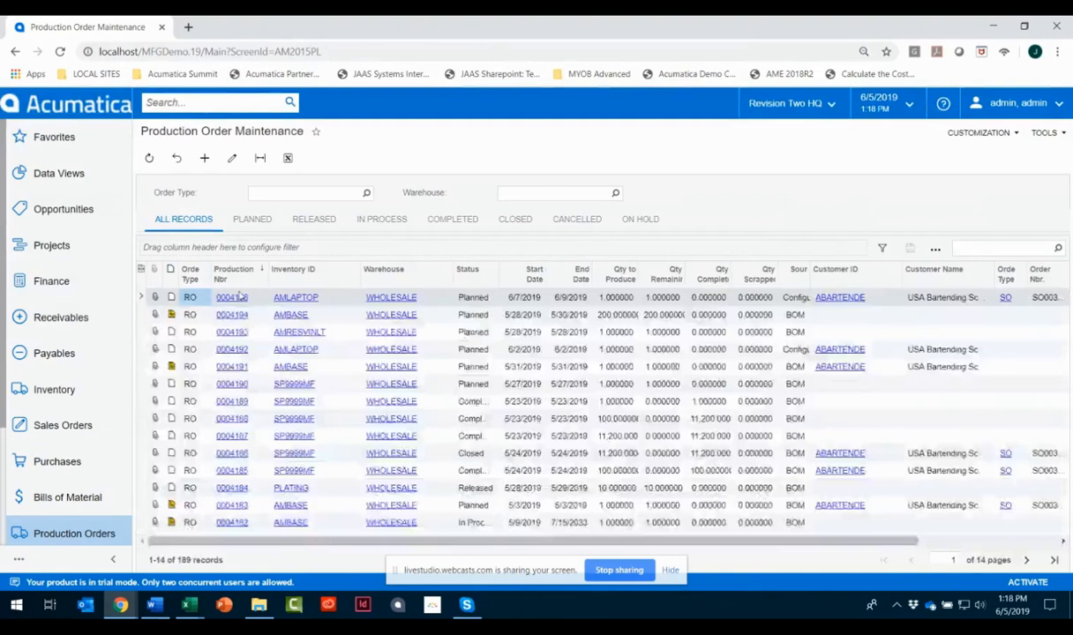
pyautogui.click(234, 297)
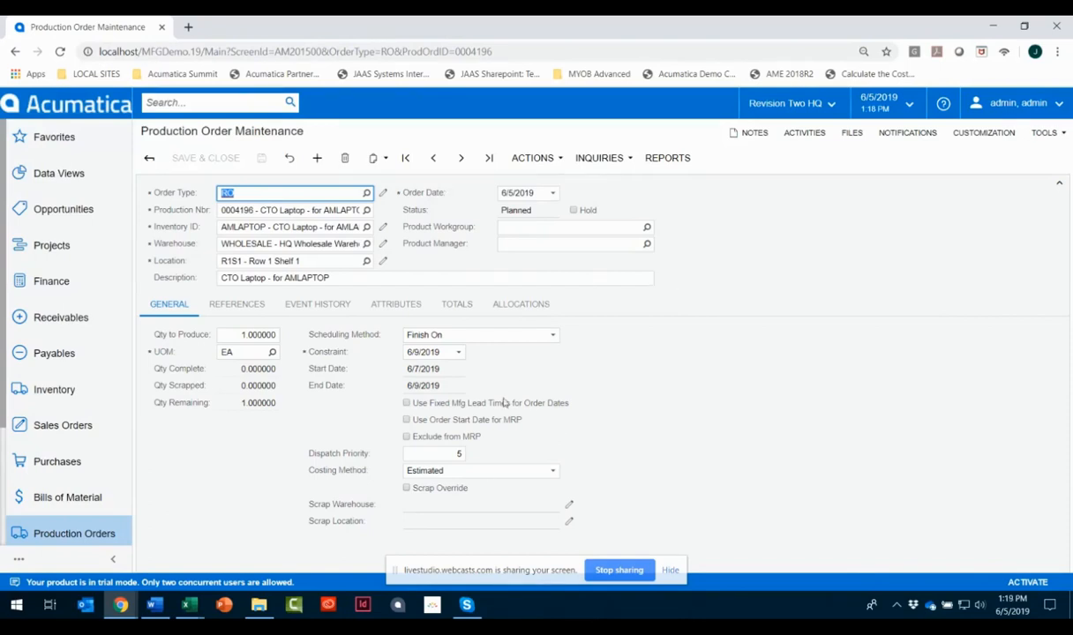
pyautogui.click(254, 305)
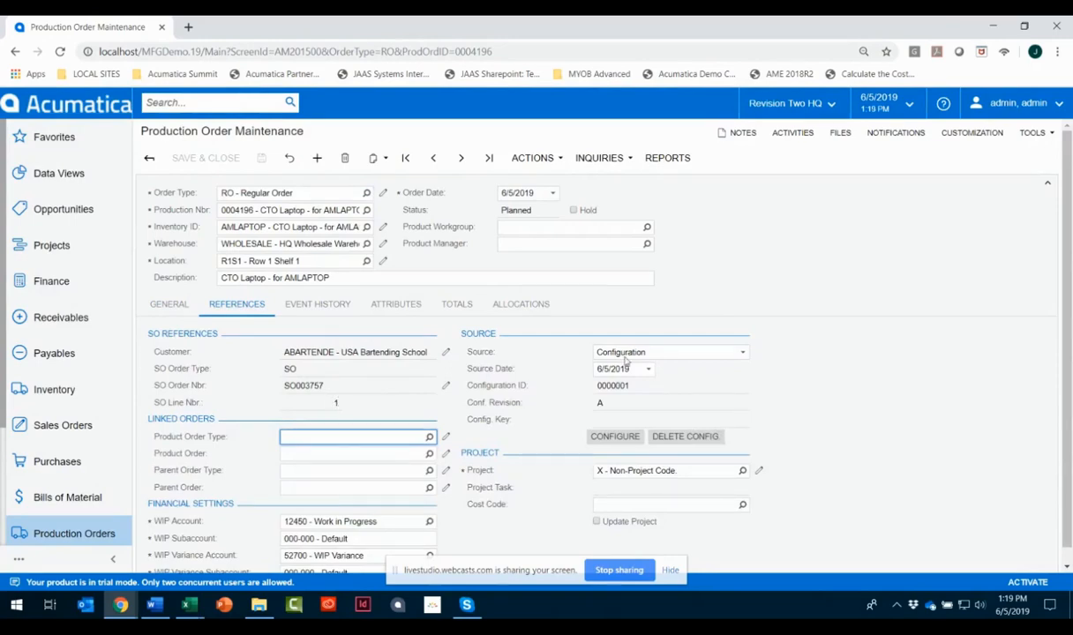
# View the order's Production Detail and compare the materials of operations 0010 and 0020
pyautogui.click(630, 165)
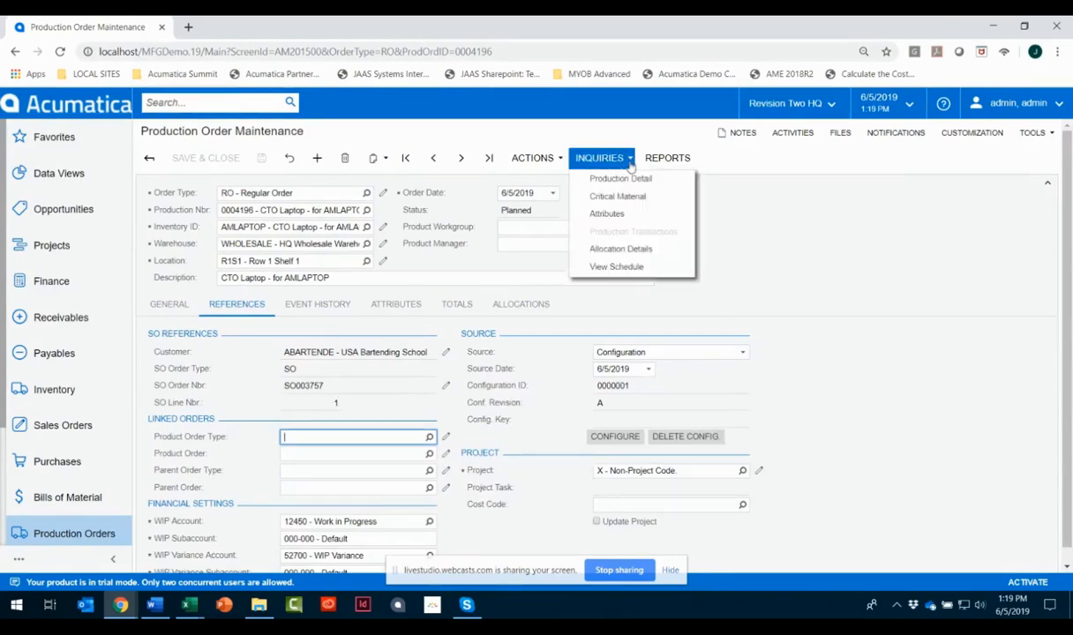
pyautogui.click(627, 180)
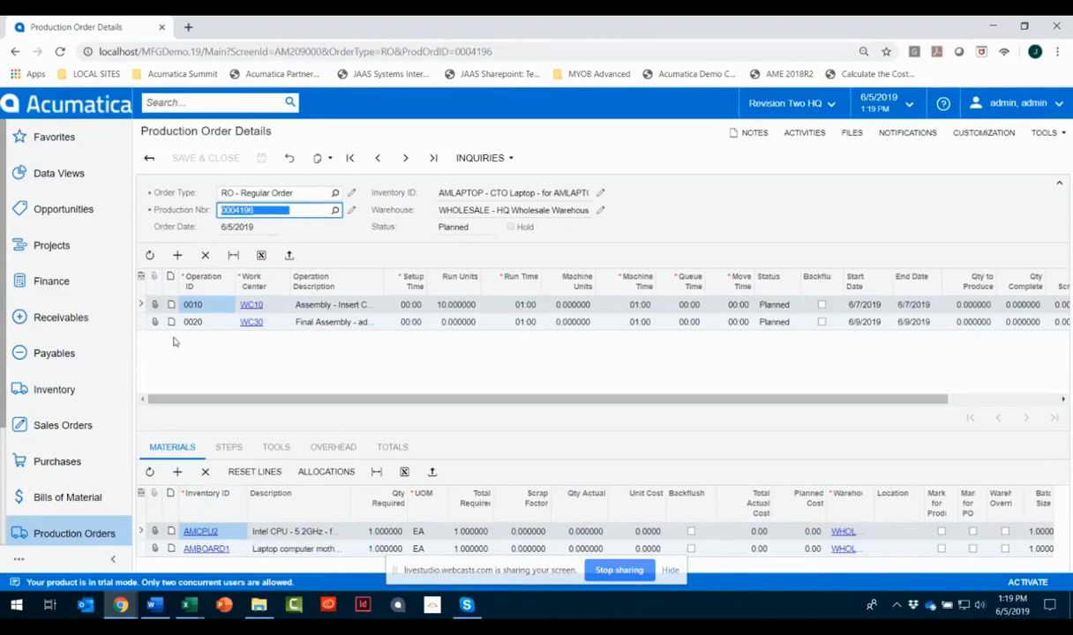
pyautogui.click(141, 323)
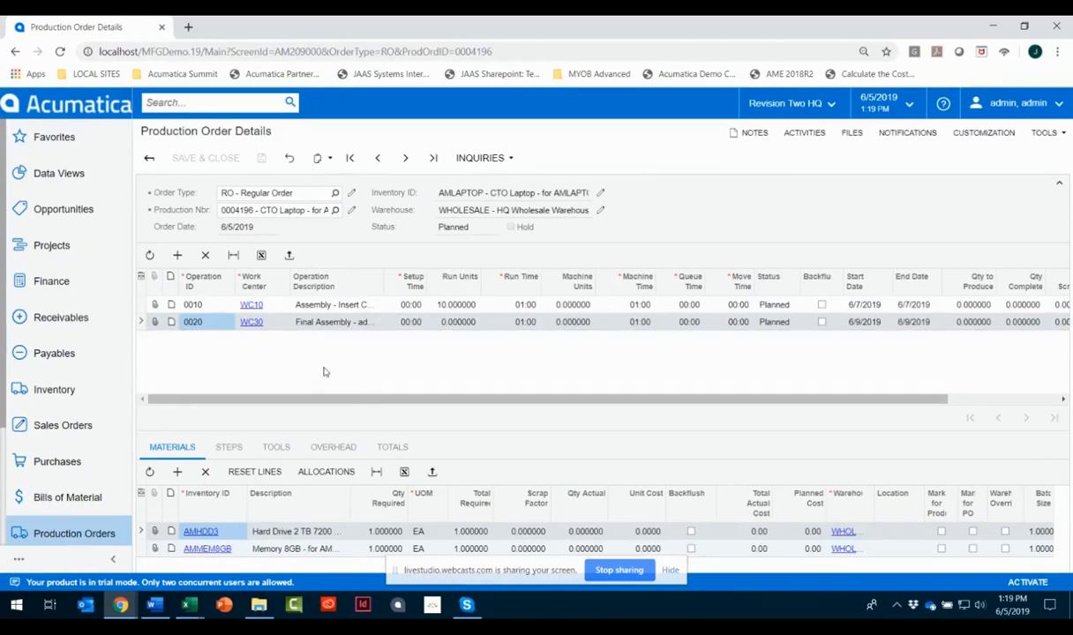
pyautogui.click(141, 307)
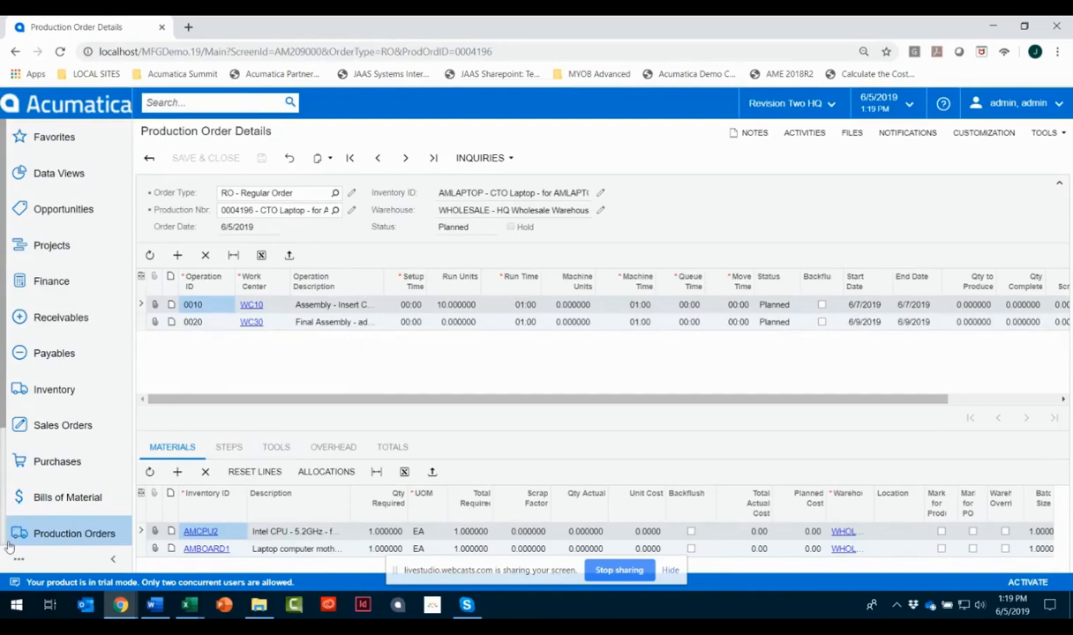
# Open configuration 0000001 for the CTO laptop computer from the Configuration Maintenance list
pyautogui.click(69, 535)
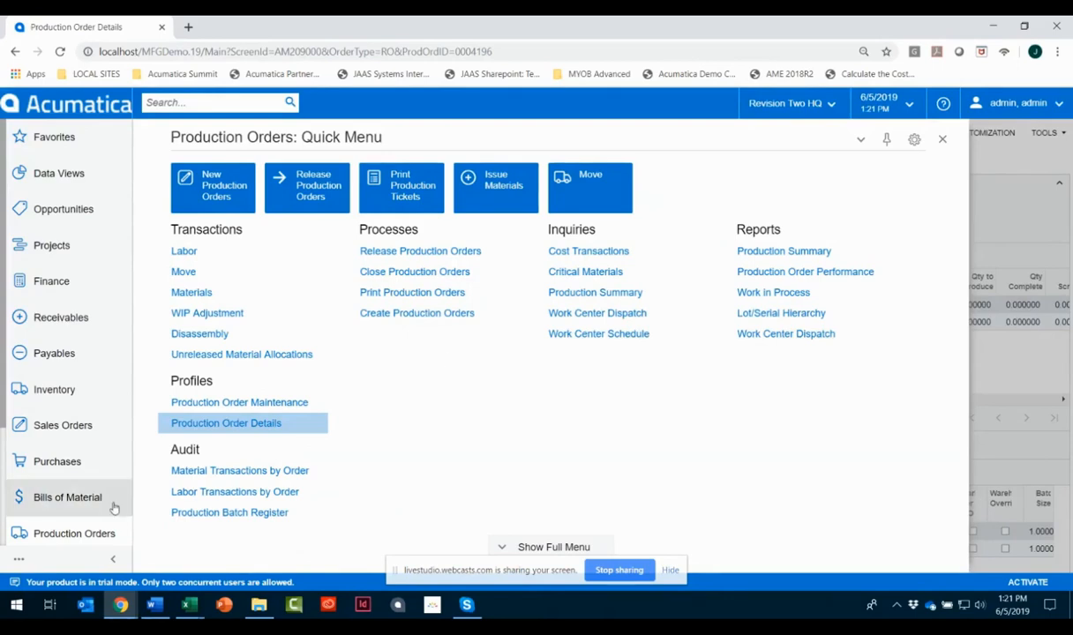
pyautogui.scroll(-4, 79, 490)
pyautogui.click(77, 480)
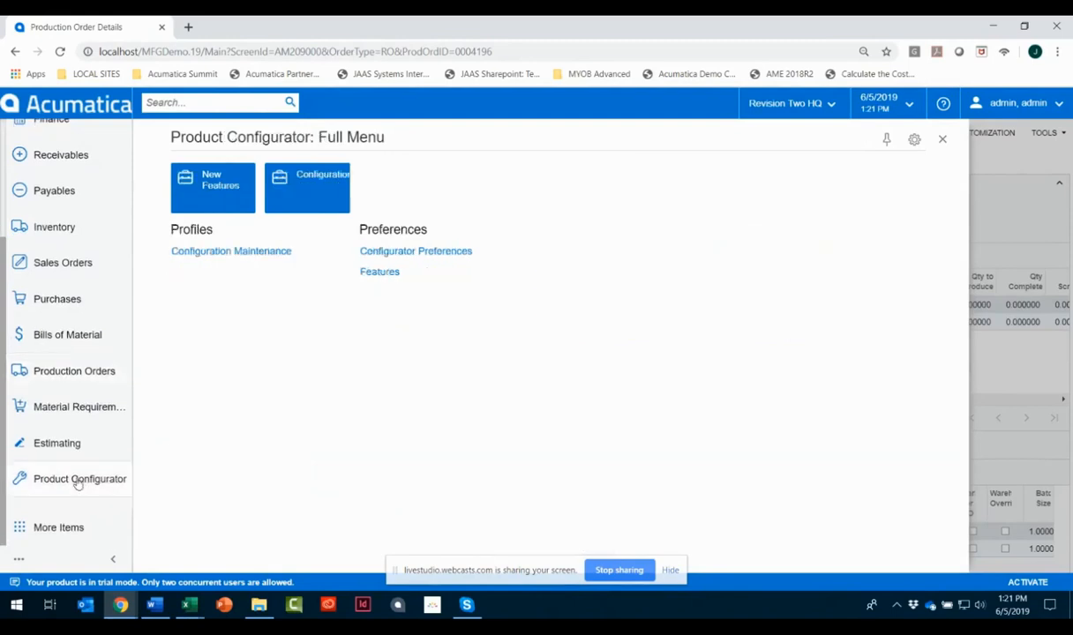
pyautogui.click(256, 255)
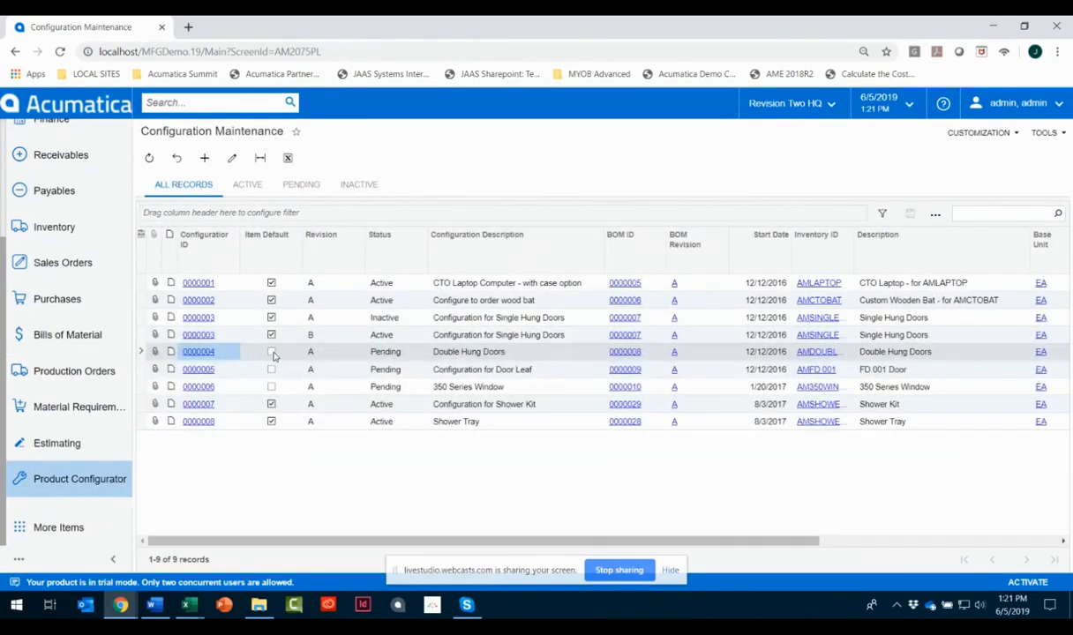
pyautogui.click(199, 283)
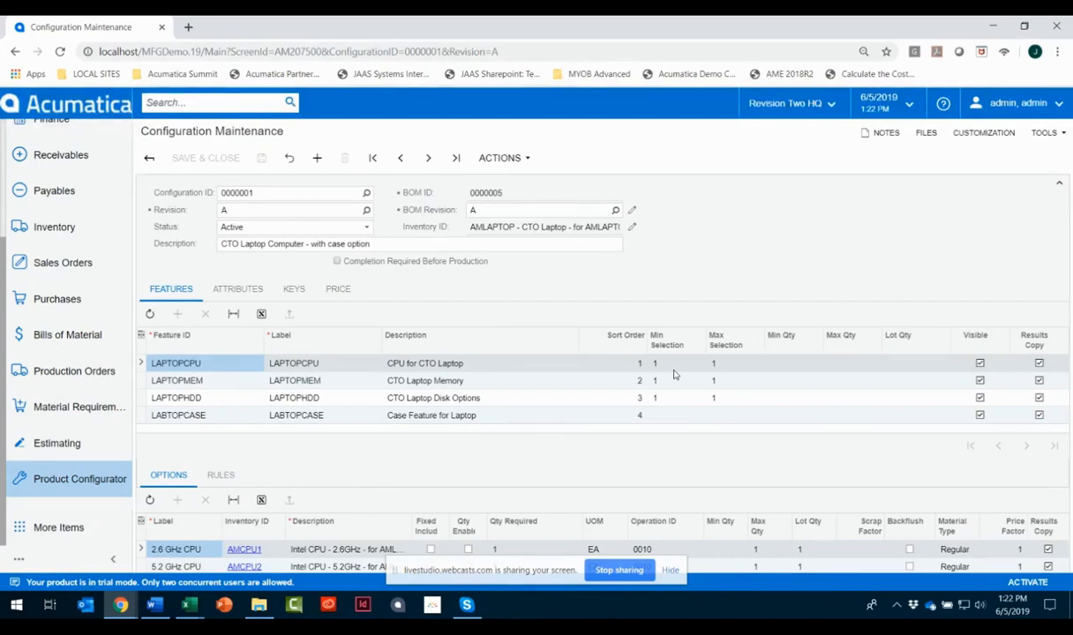
# Review the laptop configuration's color attribute with its default value and exclusion rule, its features, and its price rollup settings
pyautogui.click(237, 289)
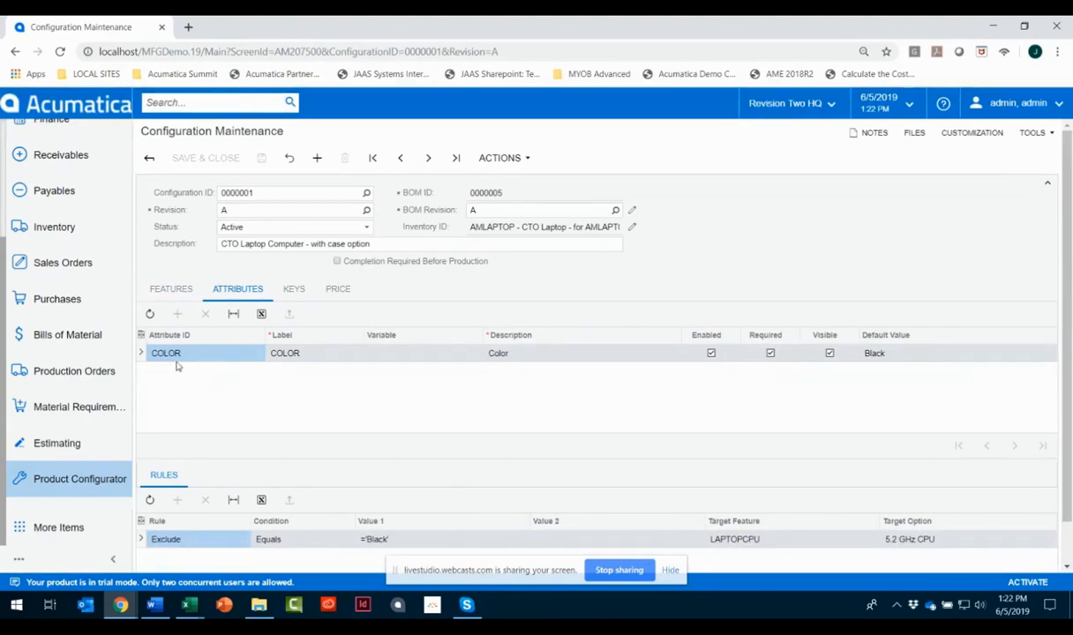
pyautogui.click(912, 359)
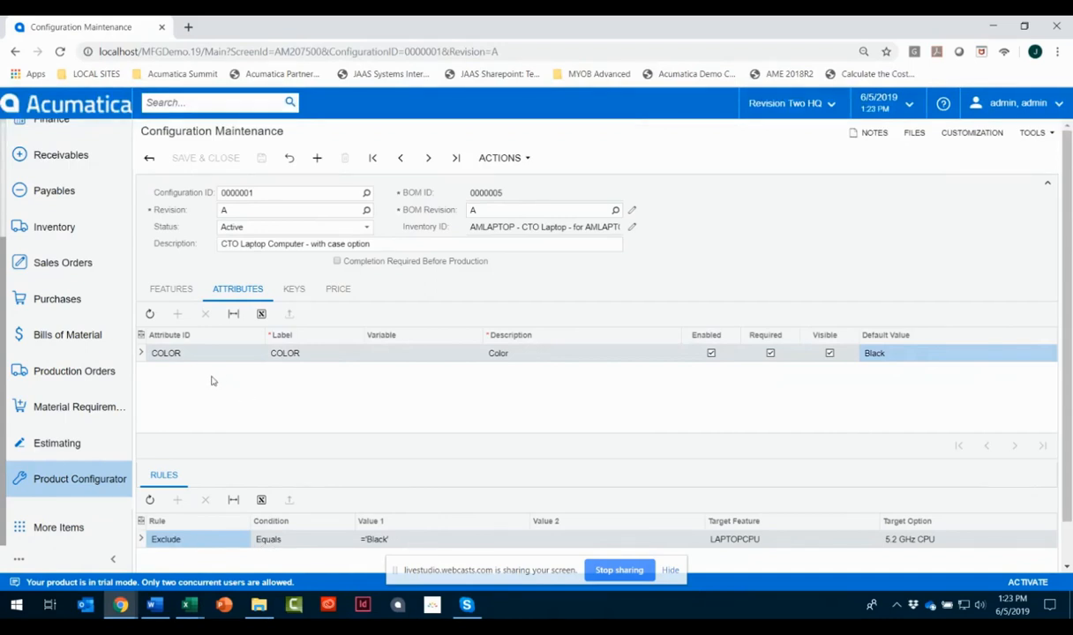
pyautogui.click(172, 292)
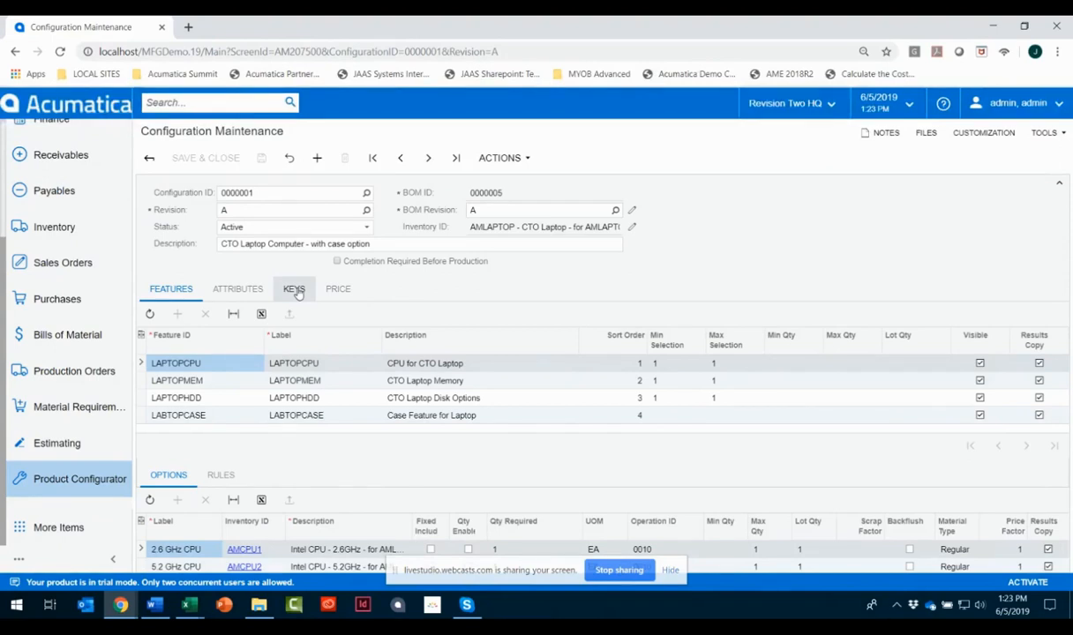
pyautogui.click(336, 291)
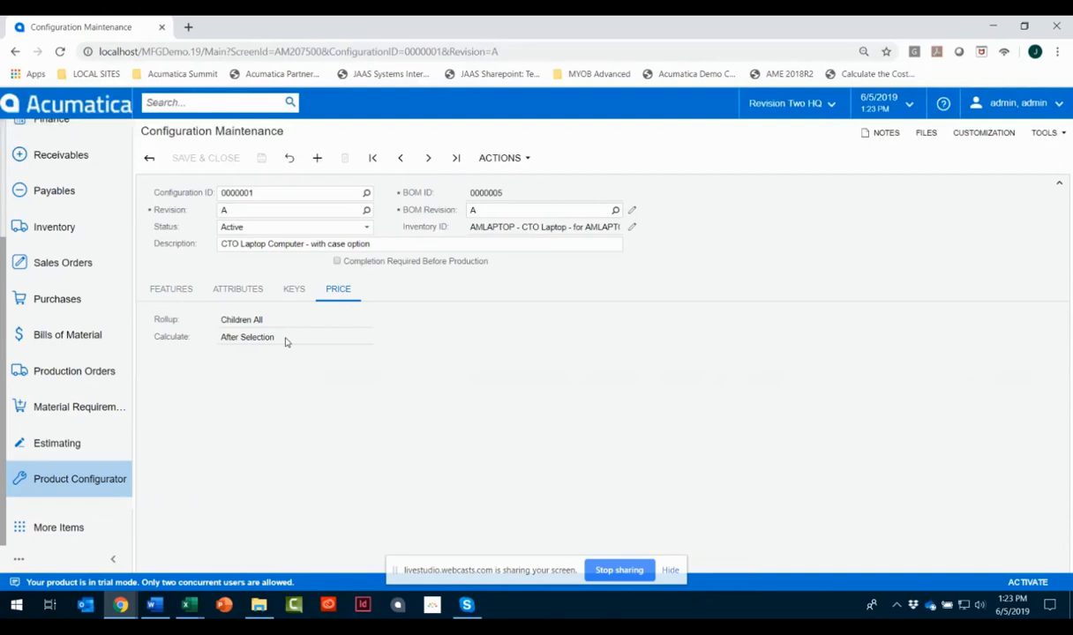
pyautogui.click(176, 291)
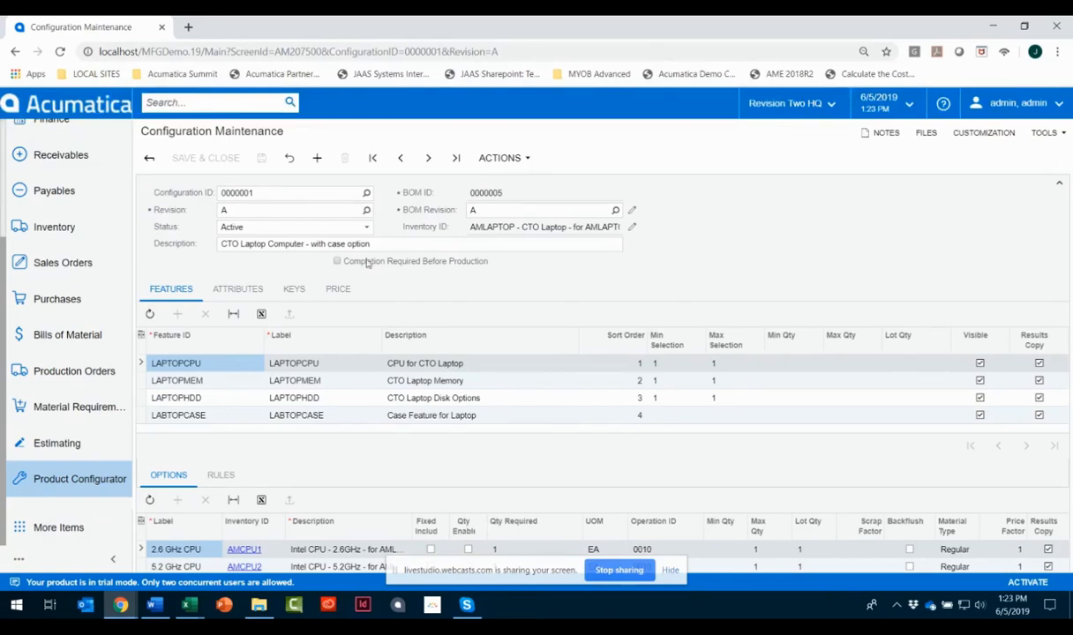
# Switch to configuration 0000007 for the shower kit and run Test Configuration on it
pyautogui.click(366, 193)
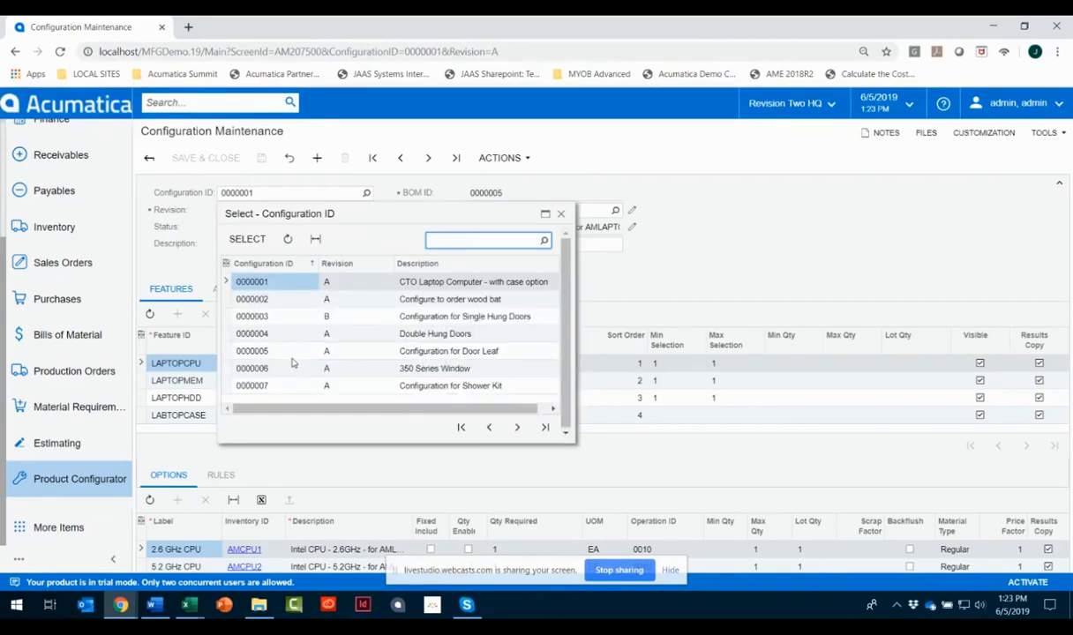
pyautogui.doubleClick(282, 386)
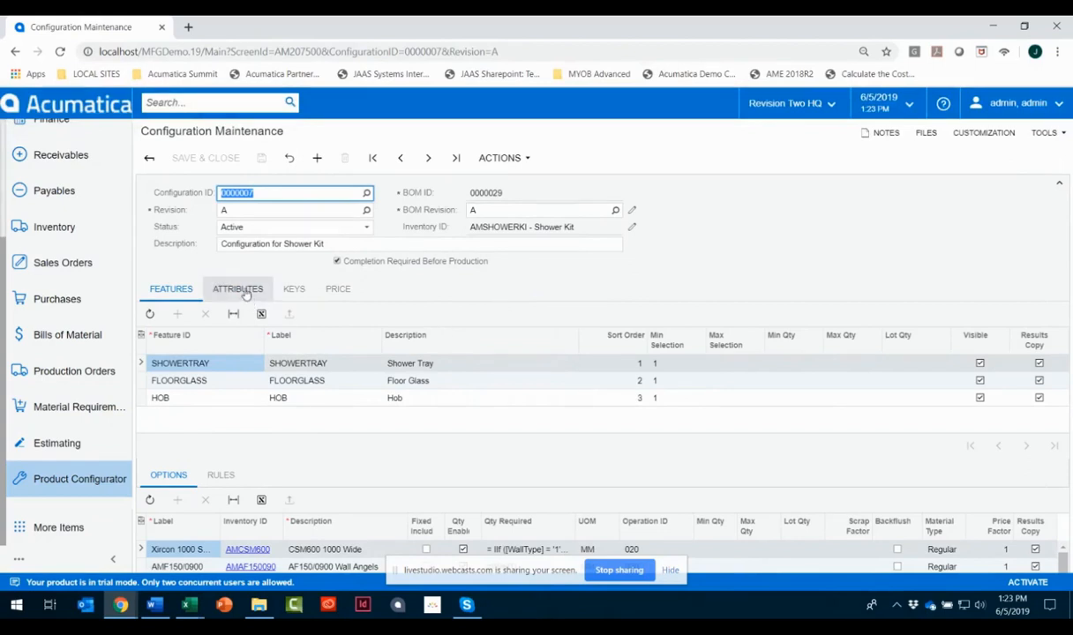
pyautogui.click(527, 159)
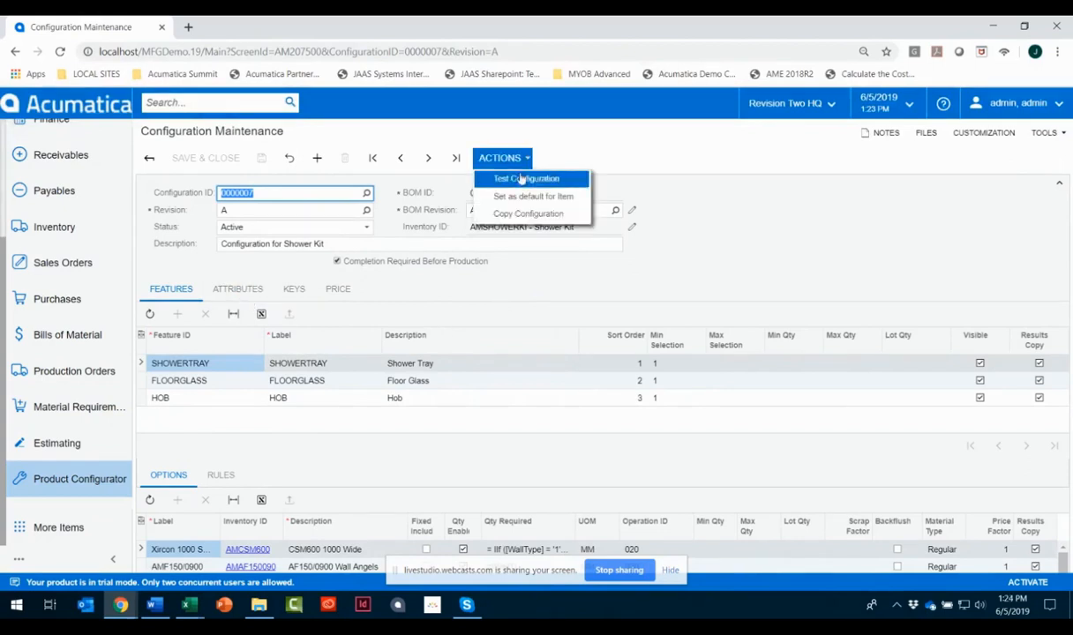
pyautogui.click(524, 178)
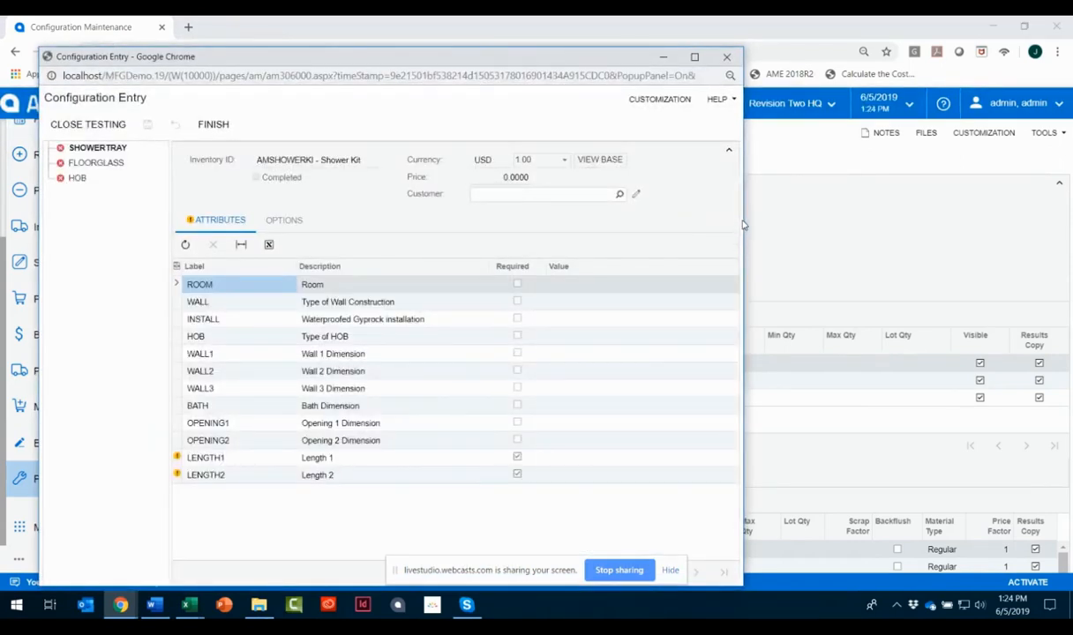
# Widen the shower kit test window, review its attributes and shower tray options, and leave the test without saving
pyautogui.moveTo(743, 218); pyautogui.dragTo(950, 246)
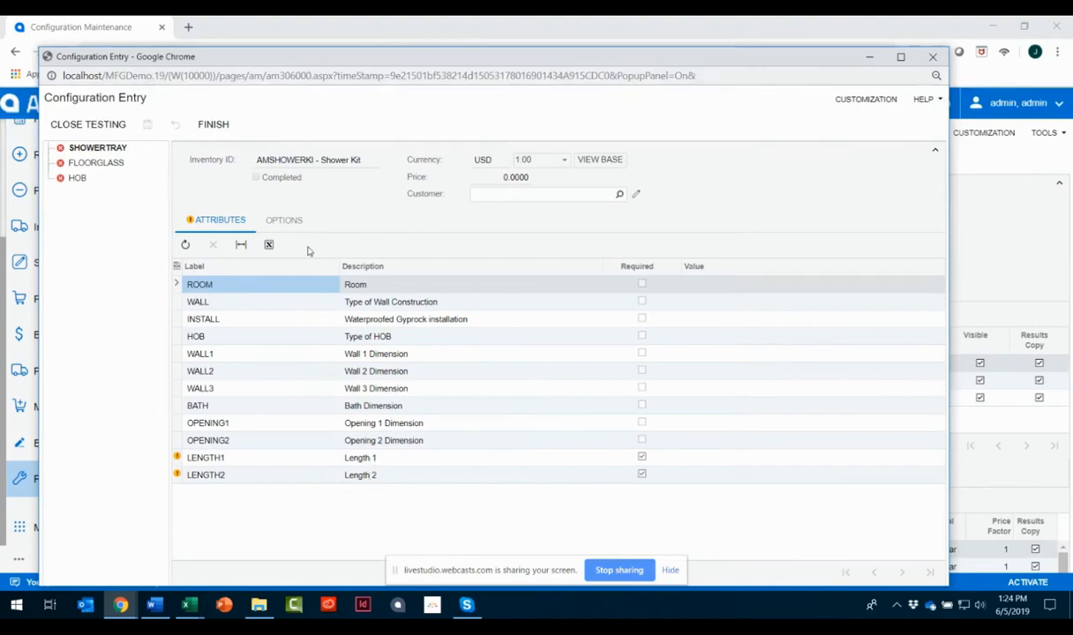
pyautogui.click(287, 221)
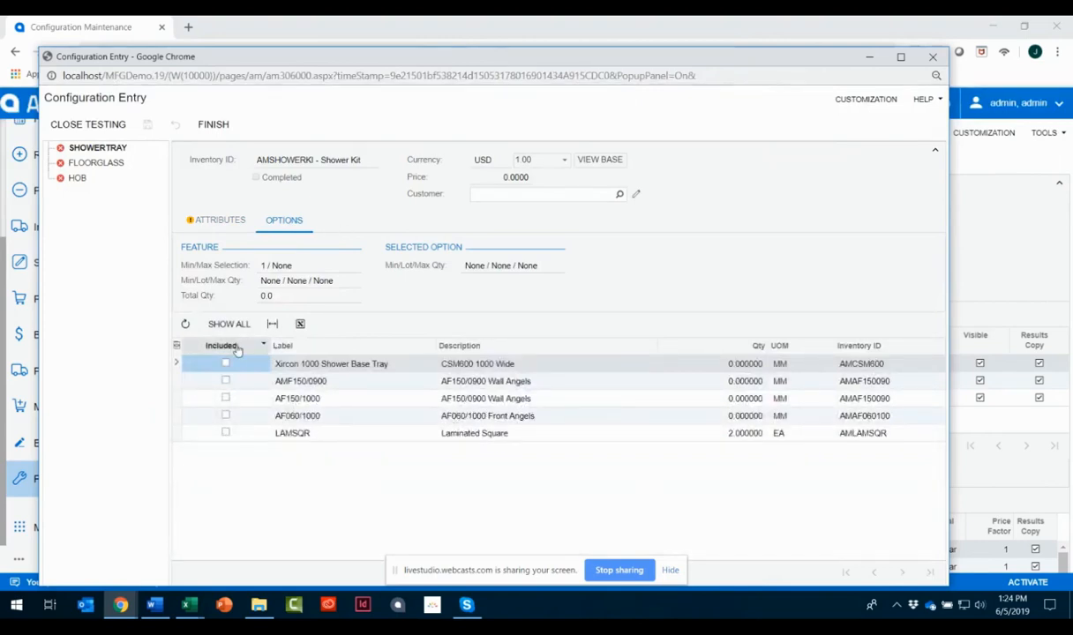
pyautogui.click(933, 58)
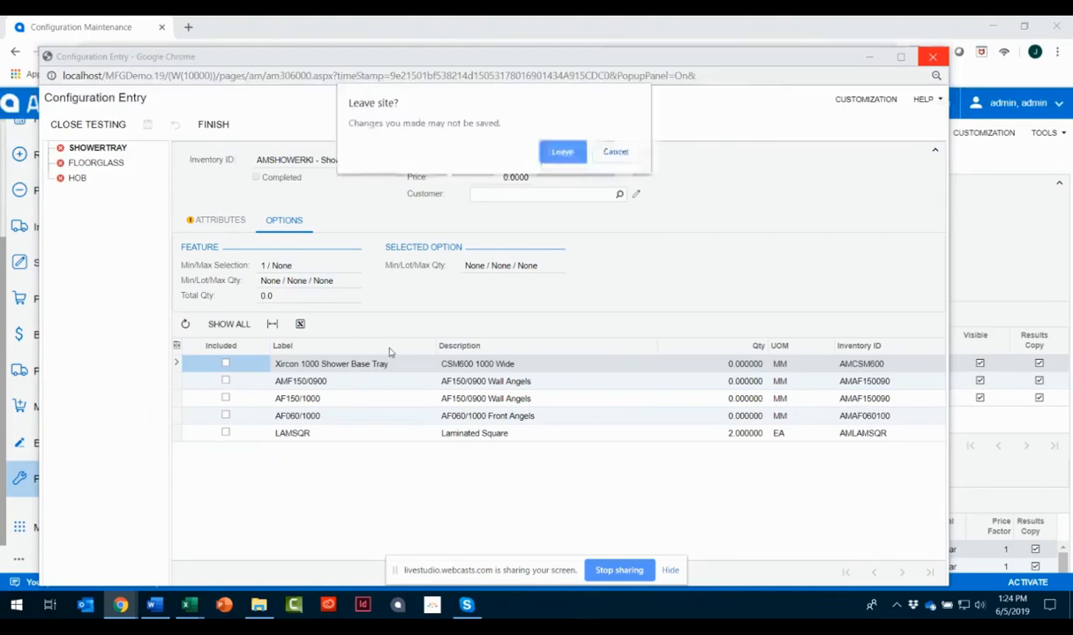
pyautogui.click(561, 151)
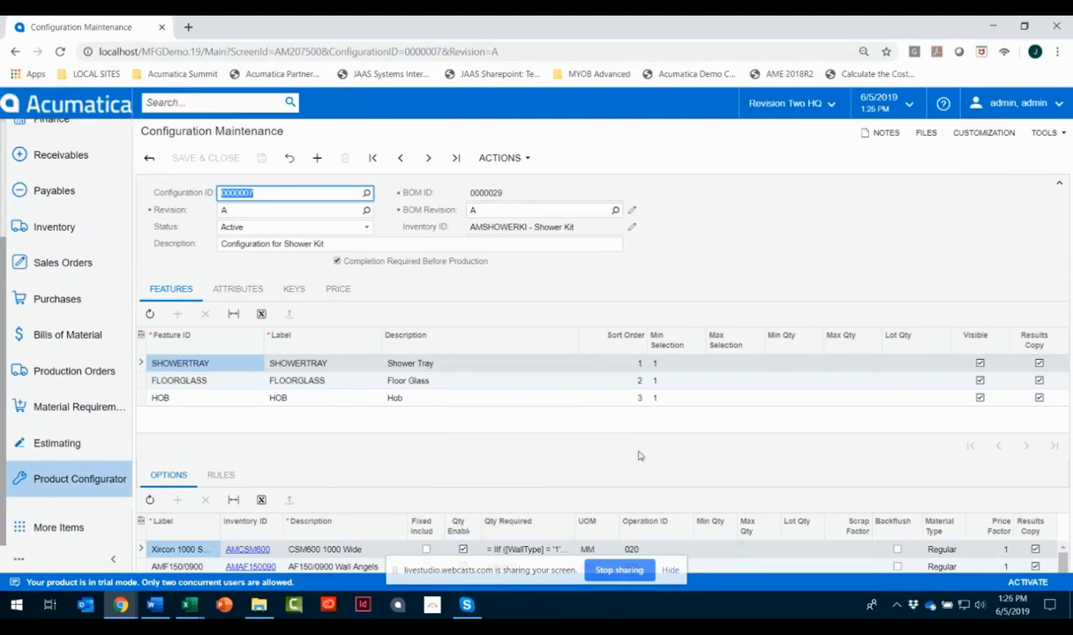
pyautogui.click(620, 571)
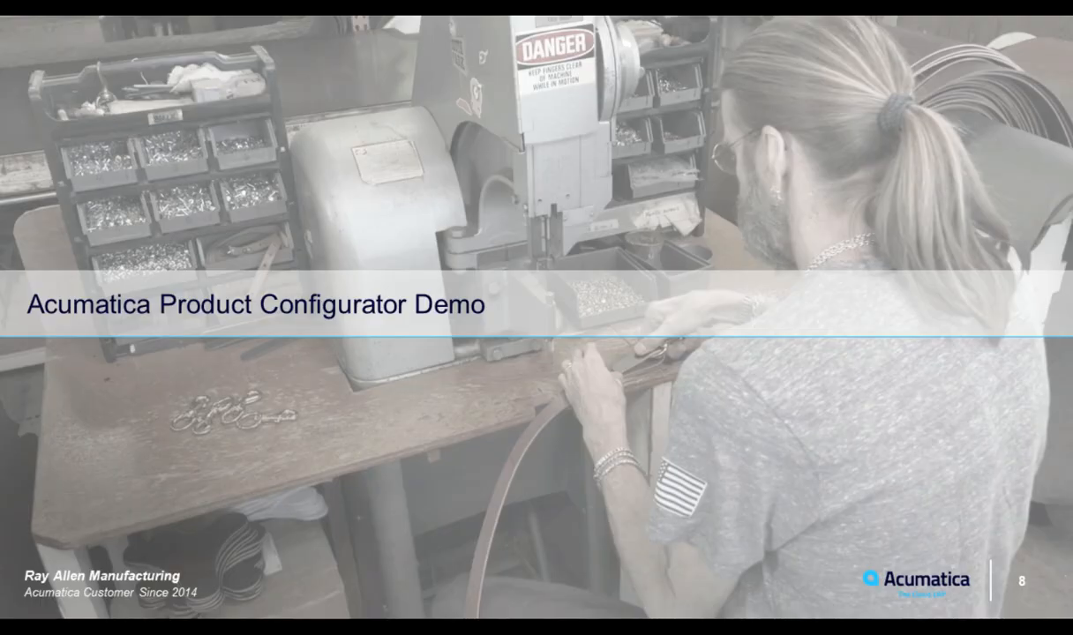
pyautogui.press('Right')
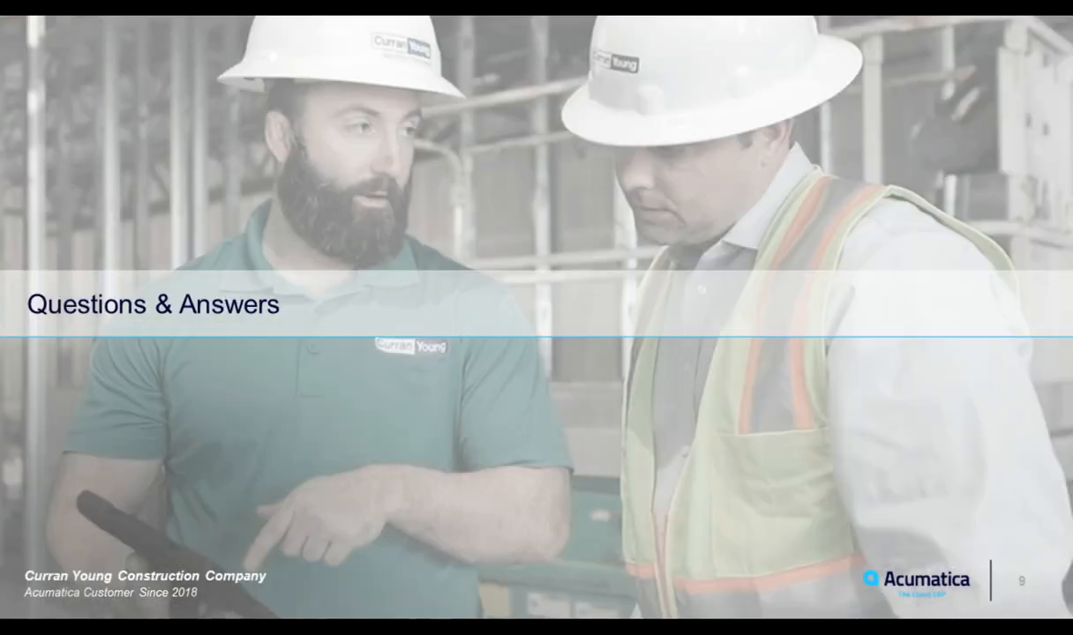